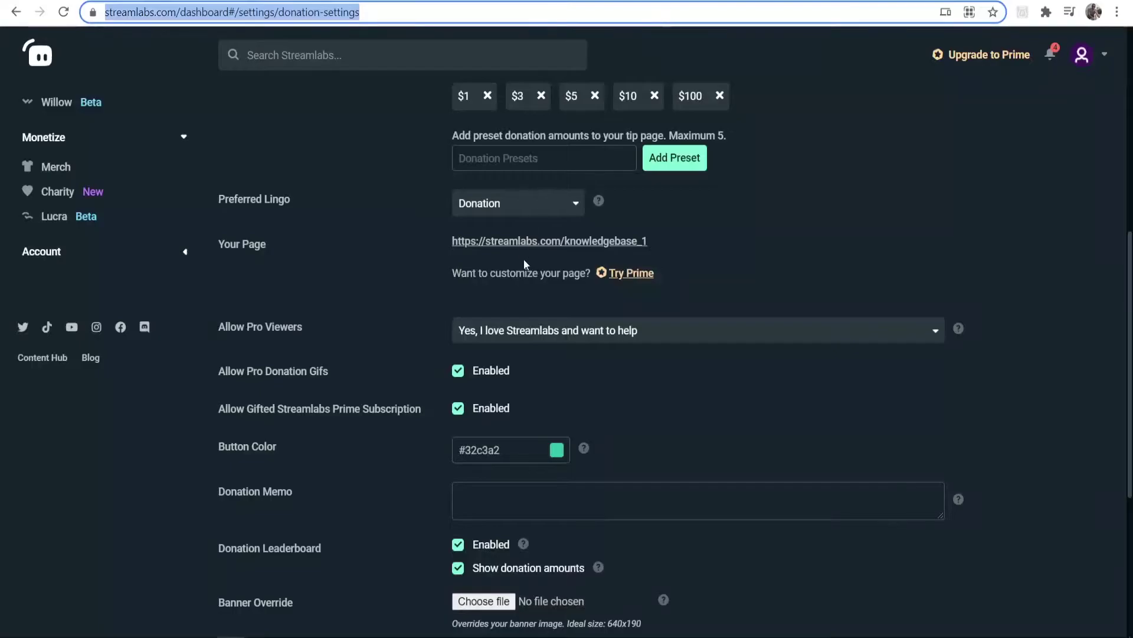
Step: Select the Your Page tip link in Streamlabs Donation Settings and copy it
scroll(554, 298, "up", 1)
scroll(553, 297, "up", 7)
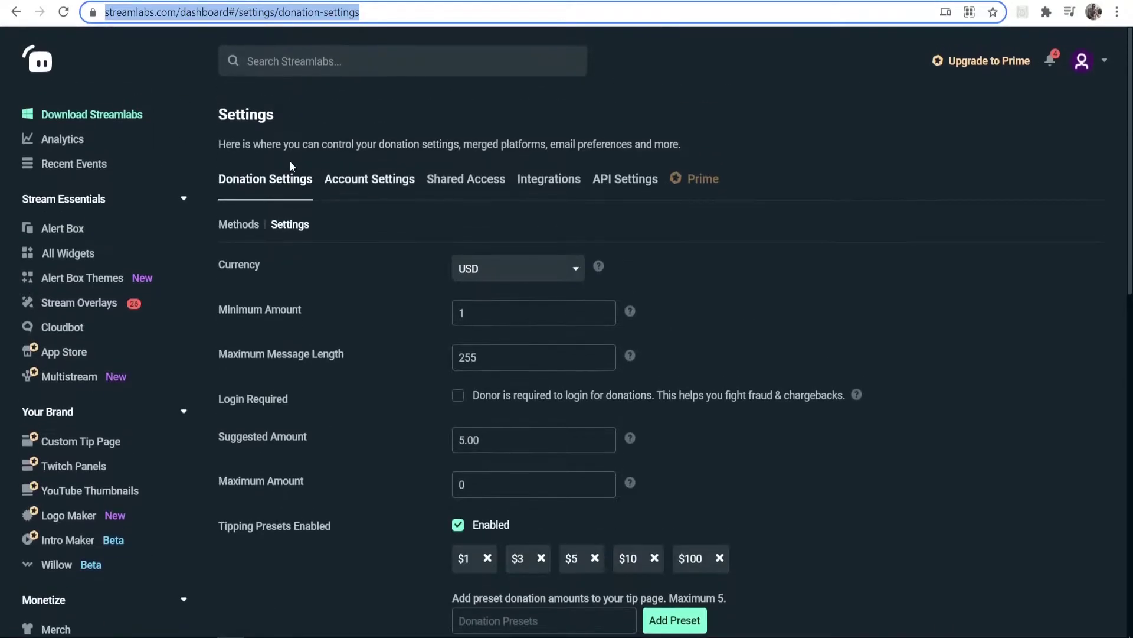
scroll(448, 260, "down", 6)
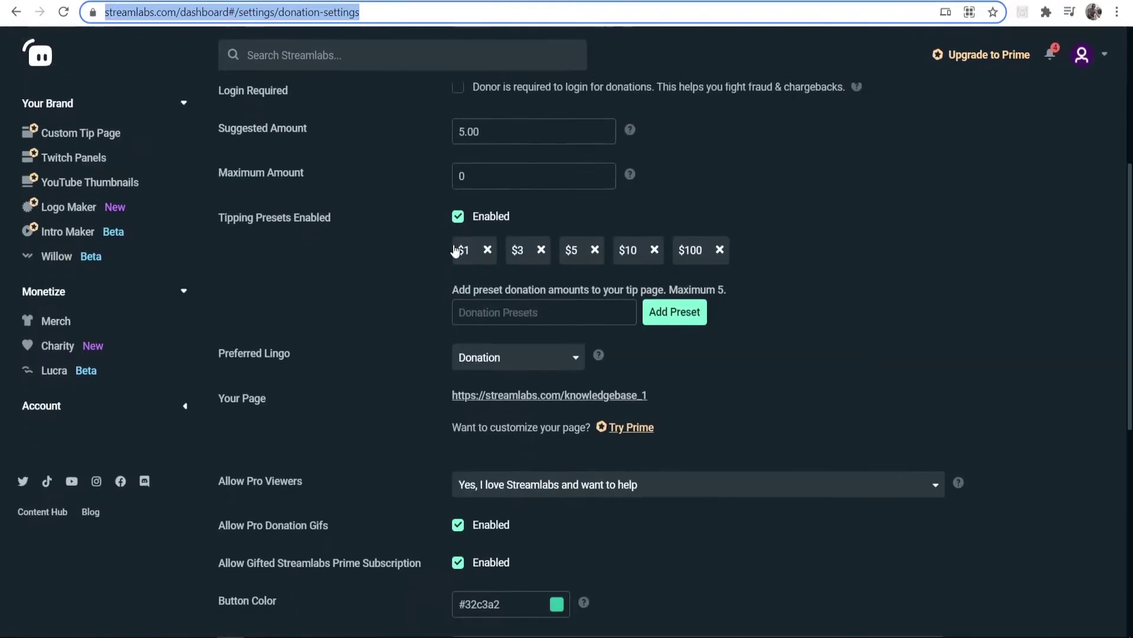
left_click_drag(650, 319, 450, 314)
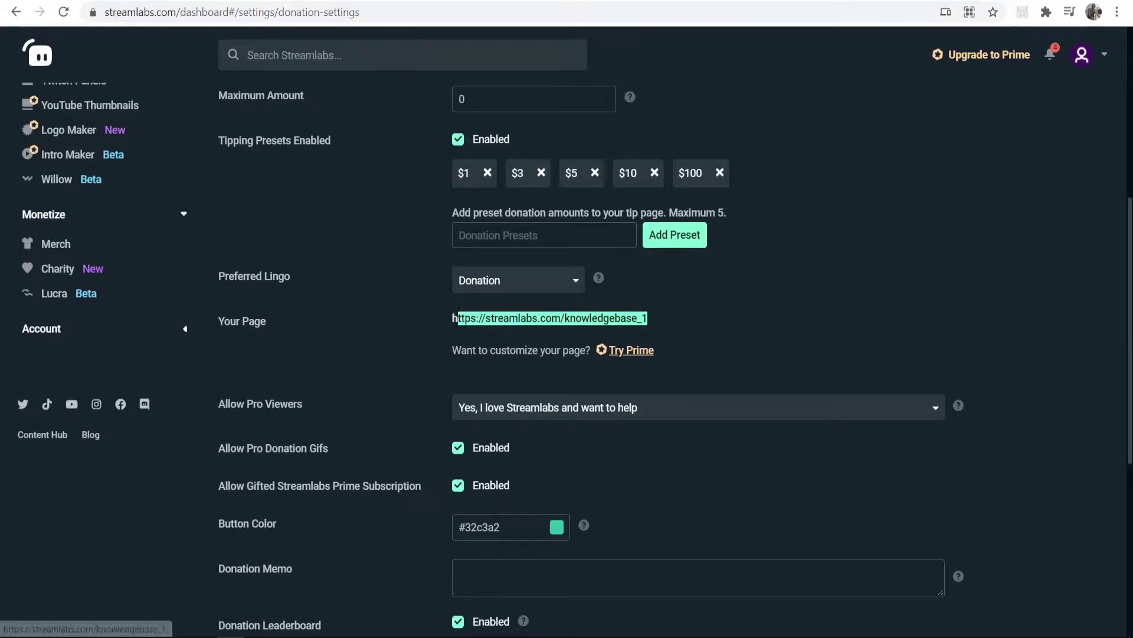
left_click(402, 296)
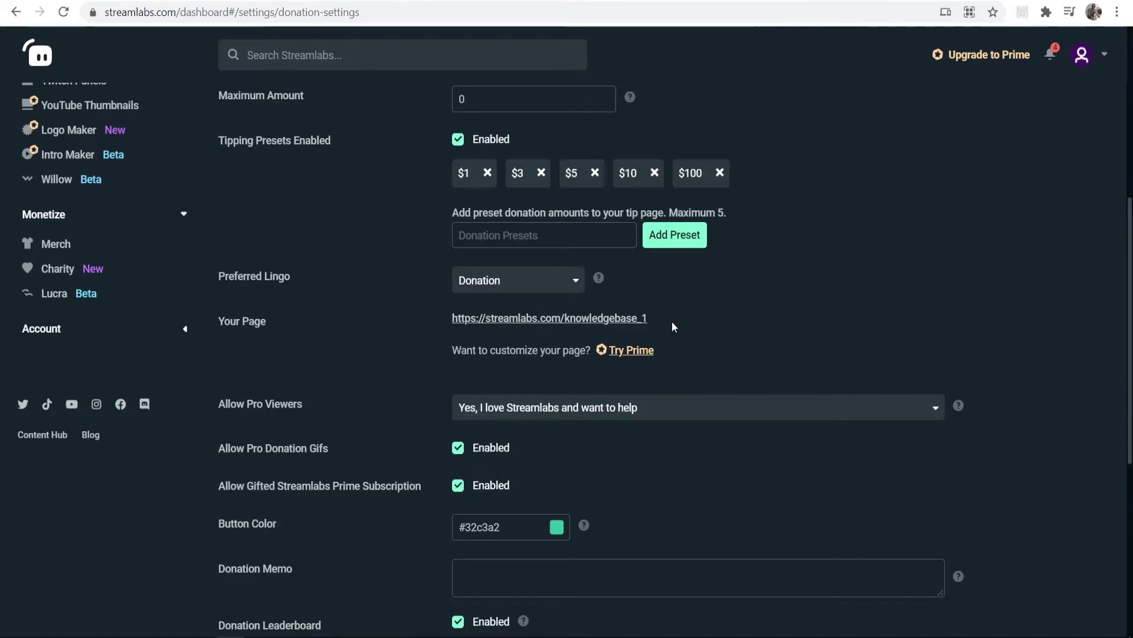
scroll(671, 321, "up", 7)
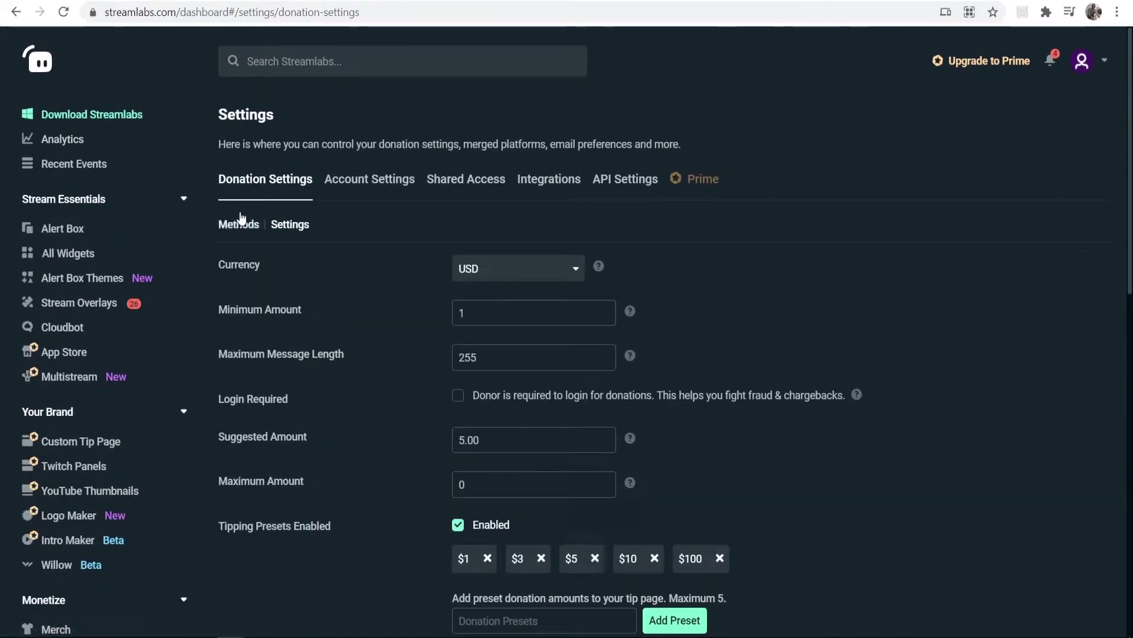
scroll(551, 321, "down", 4)
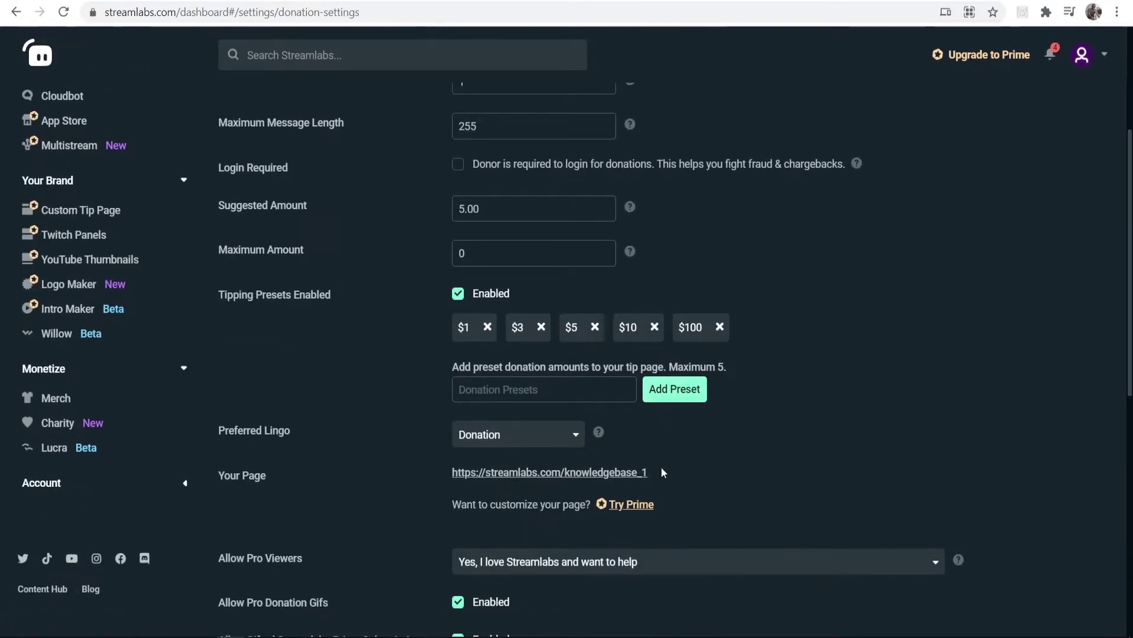
left_click_drag(661, 472, 437, 472)
right_click(496, 476)
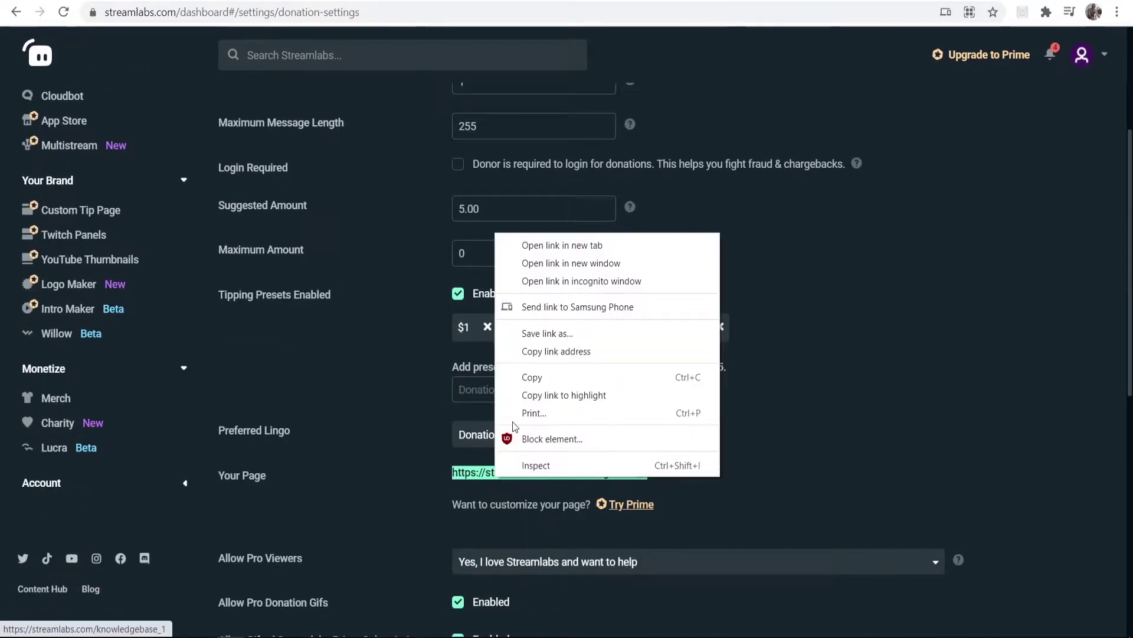
left_click(531, 378)
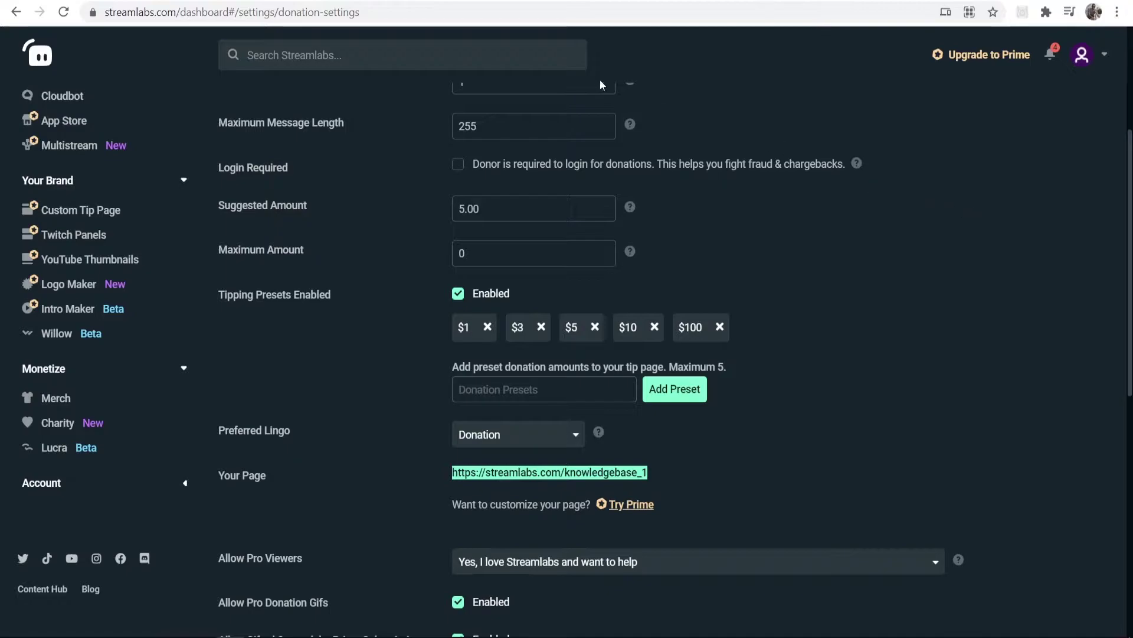
left_click(773, 467)
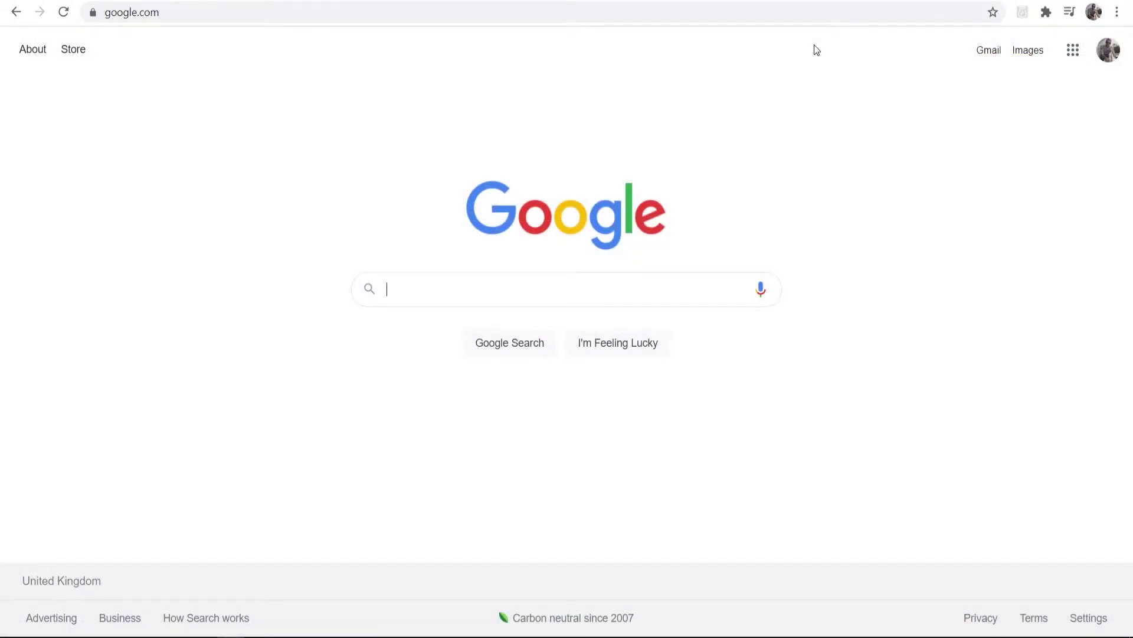
Step: Search Google for 'twitch panel maker' and open the Visuals by Impulse result
type("twi")
key("Down")
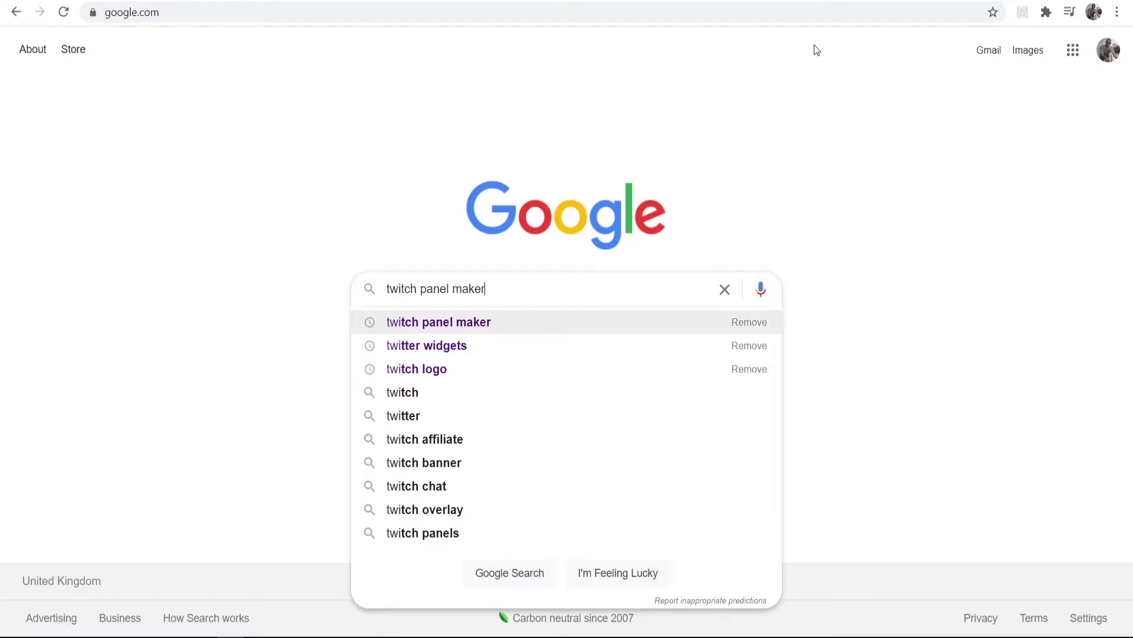
key("Return")
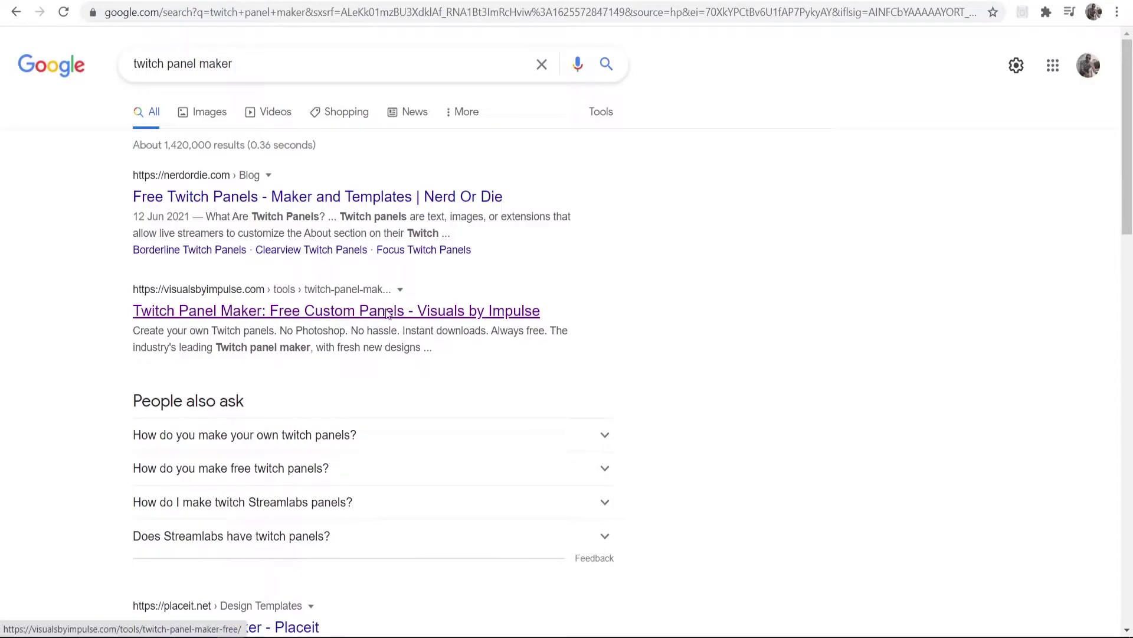
left_click(335, 313)
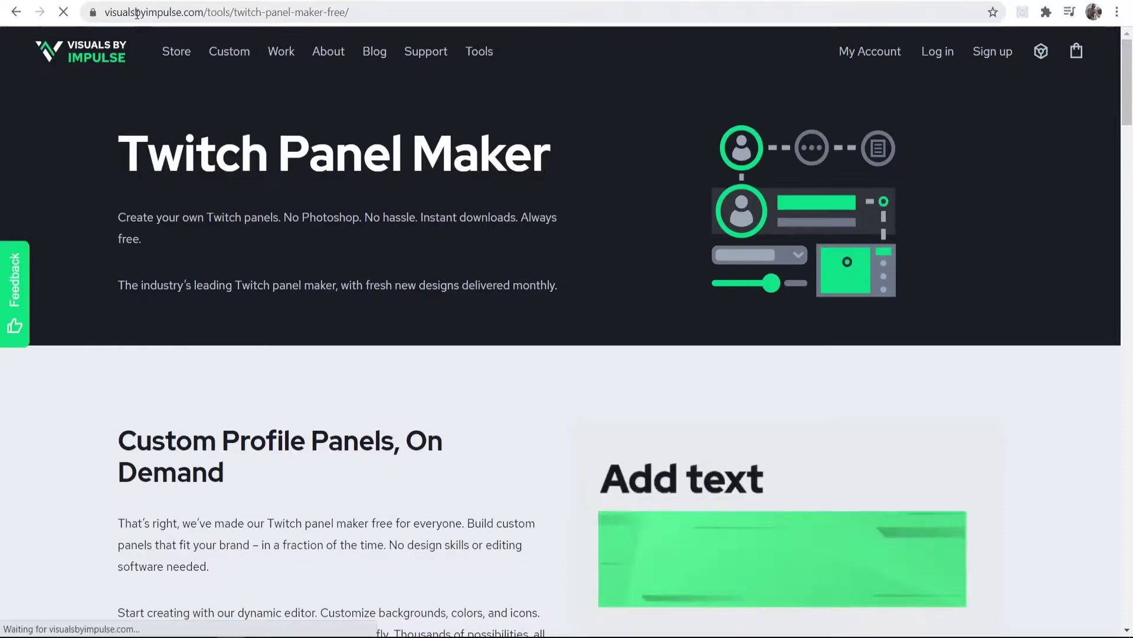
Step: Scroll the Visuals by Impulse page until the panel editor is in view
scroll(508, 233, "down", 10)
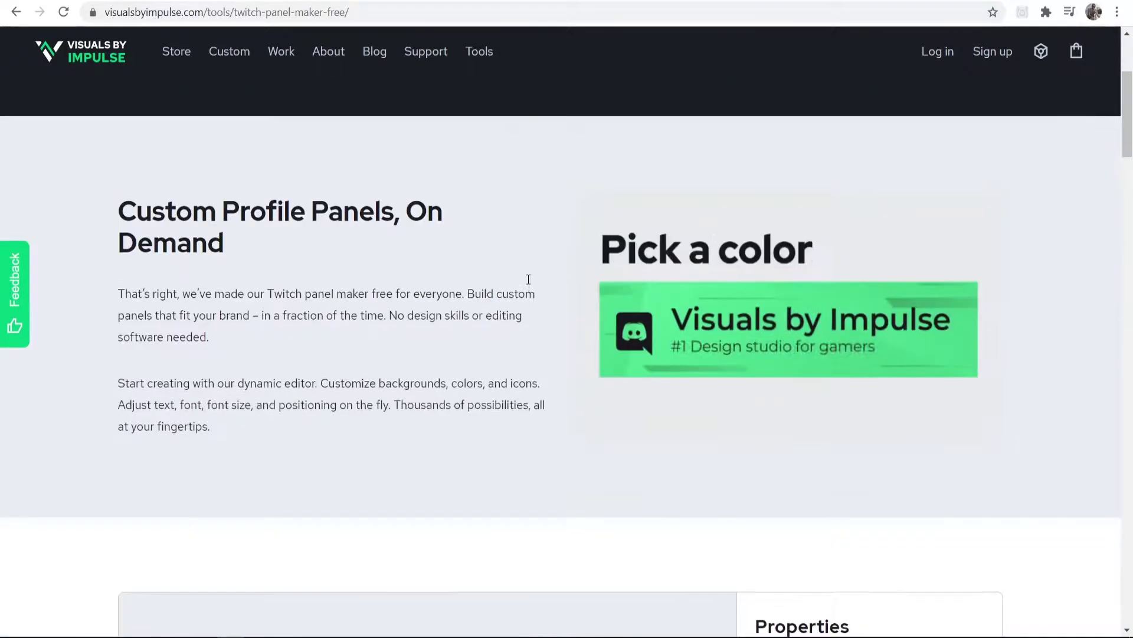
scroll(411, 401, "down", 4)
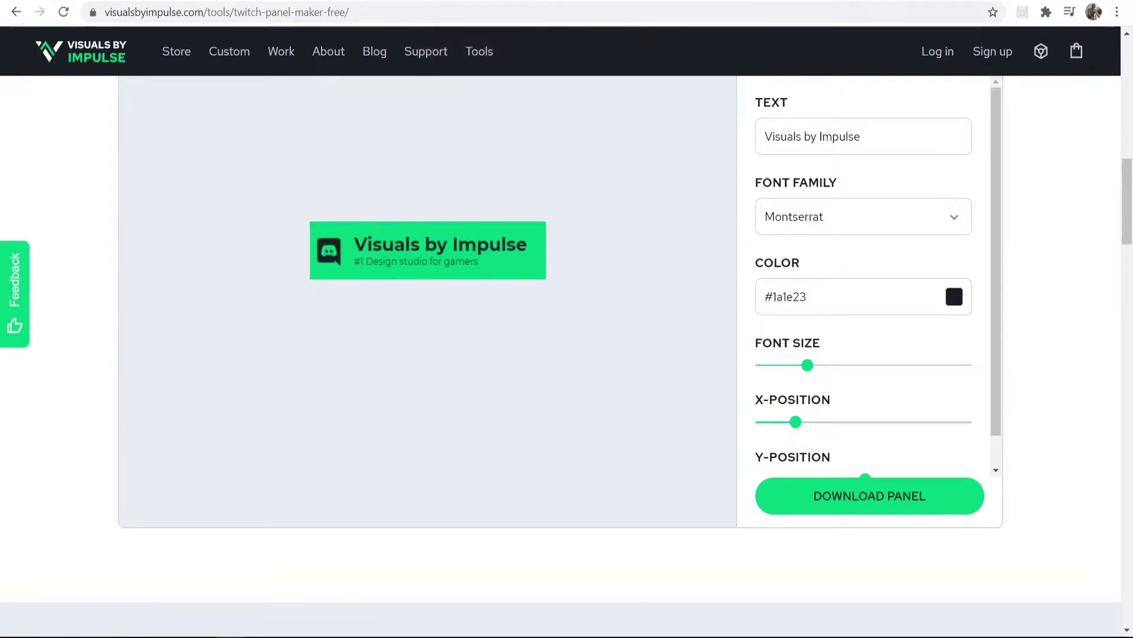
scroll(423, 494, "up", 1)
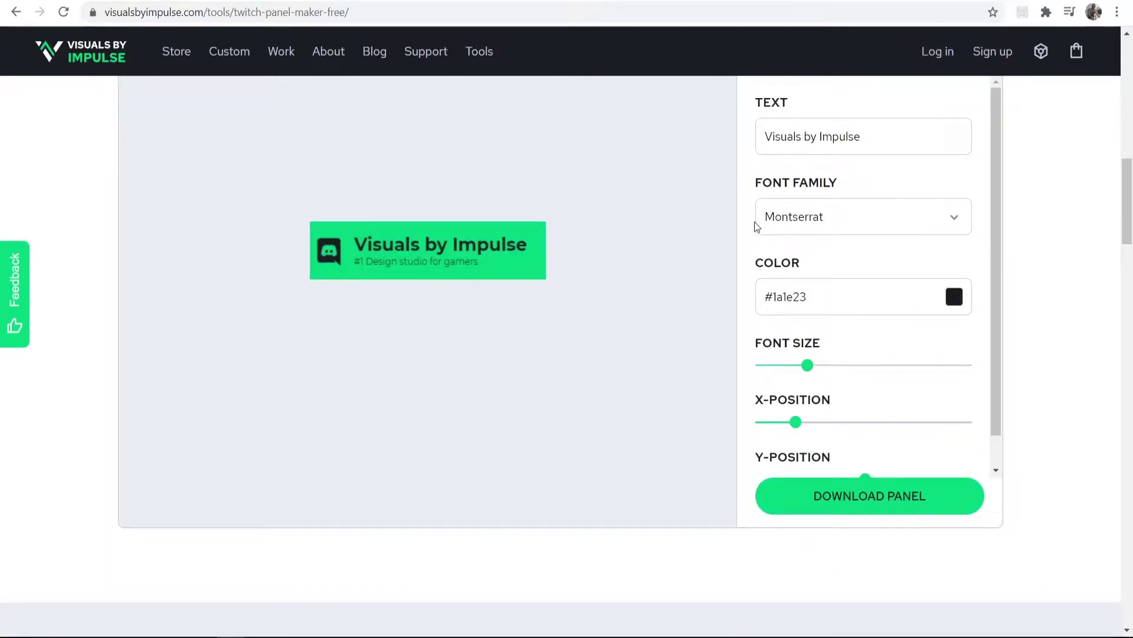
scroll(756, 226, "up", 2)
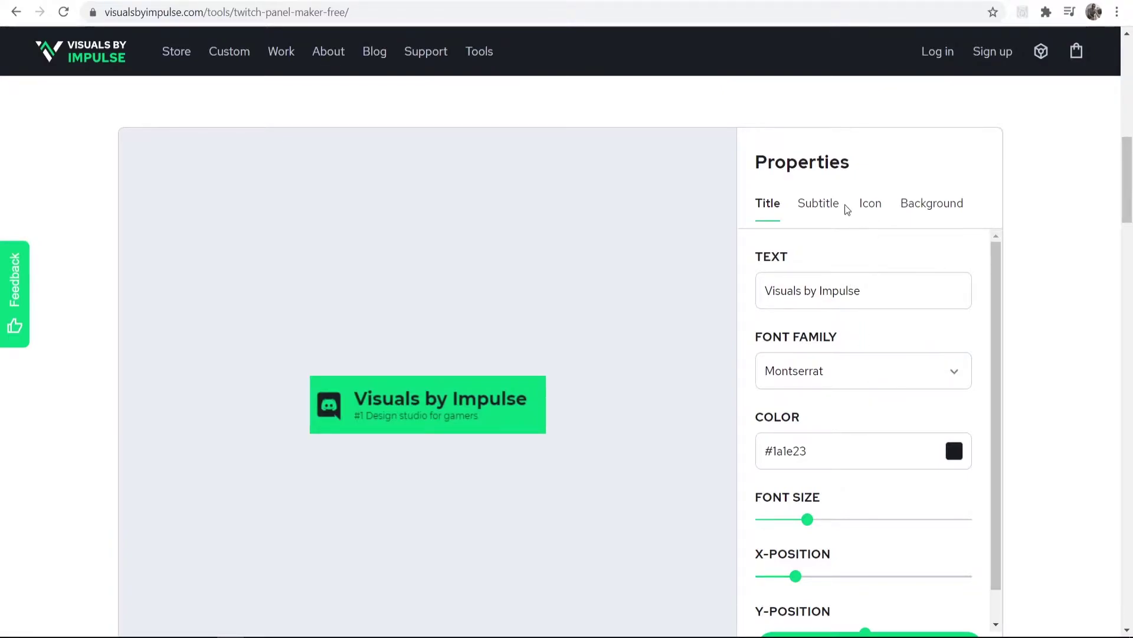
Step: Set the panel icon to Donate, size 41, coloured white #FFFFFF
left_click(868, 211)
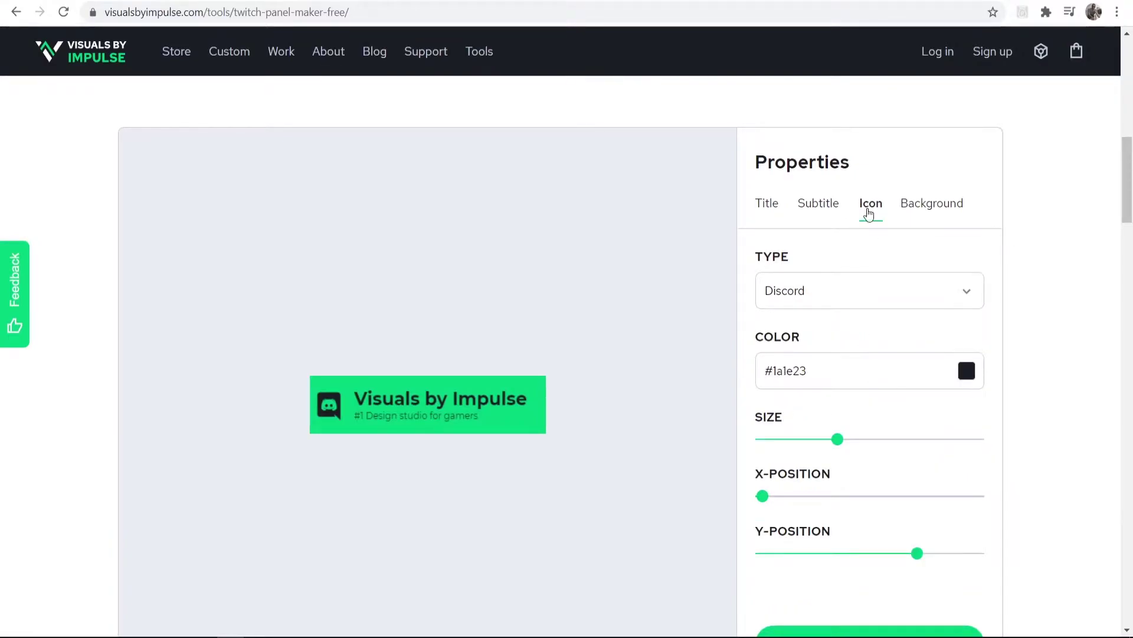
left_click(827, 292)
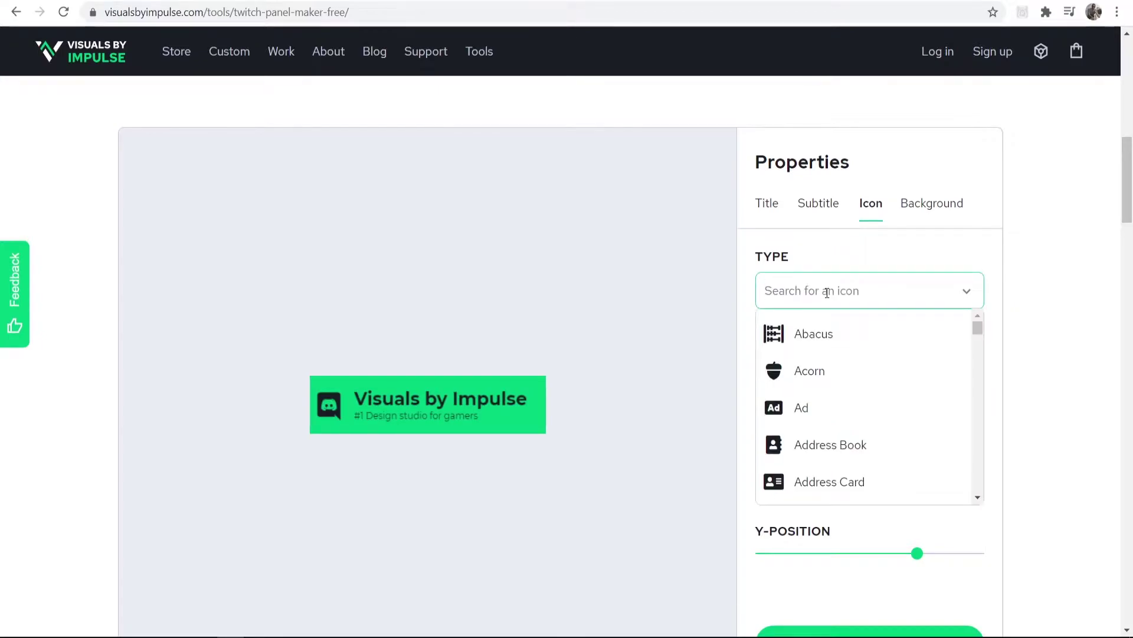
type("donate")
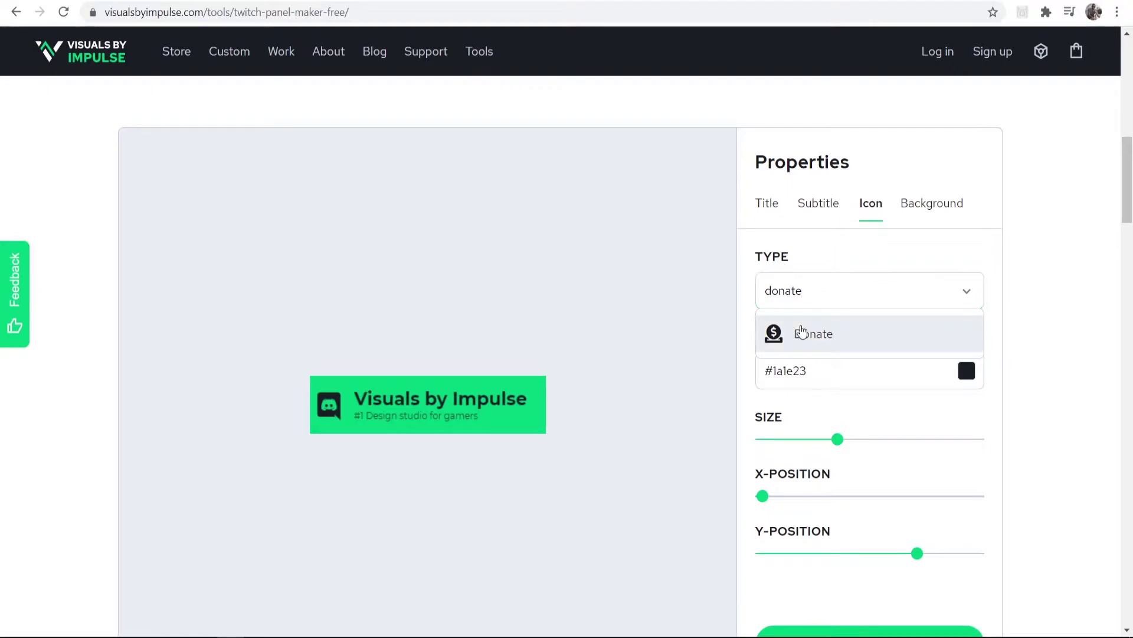
left_click(802, 332)
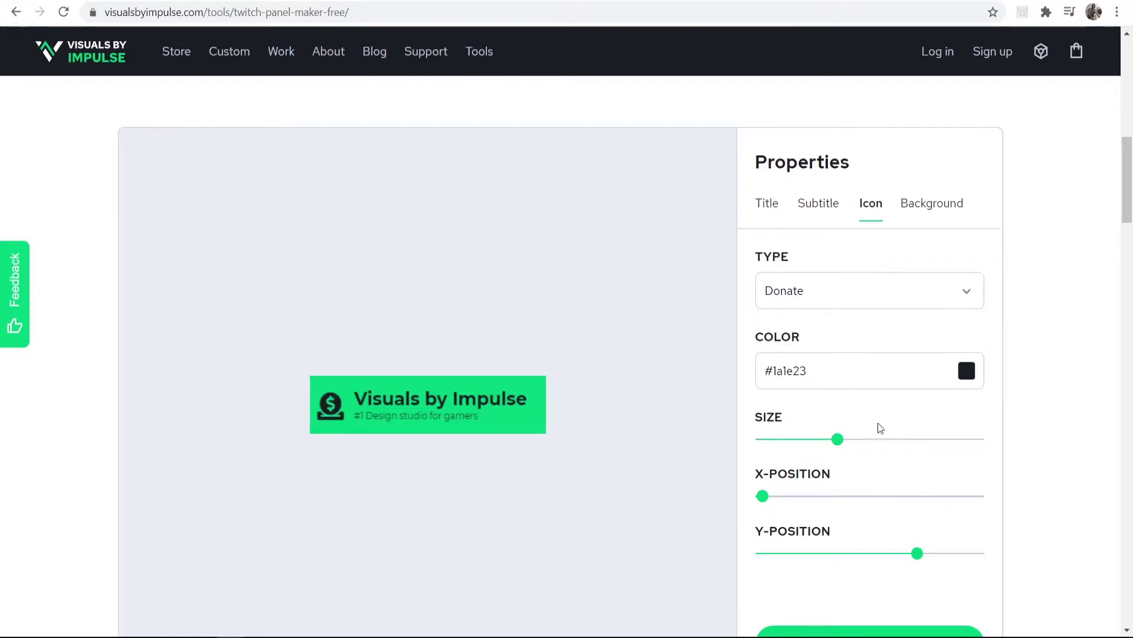
left_click_drag(838, 439, 848, 448)
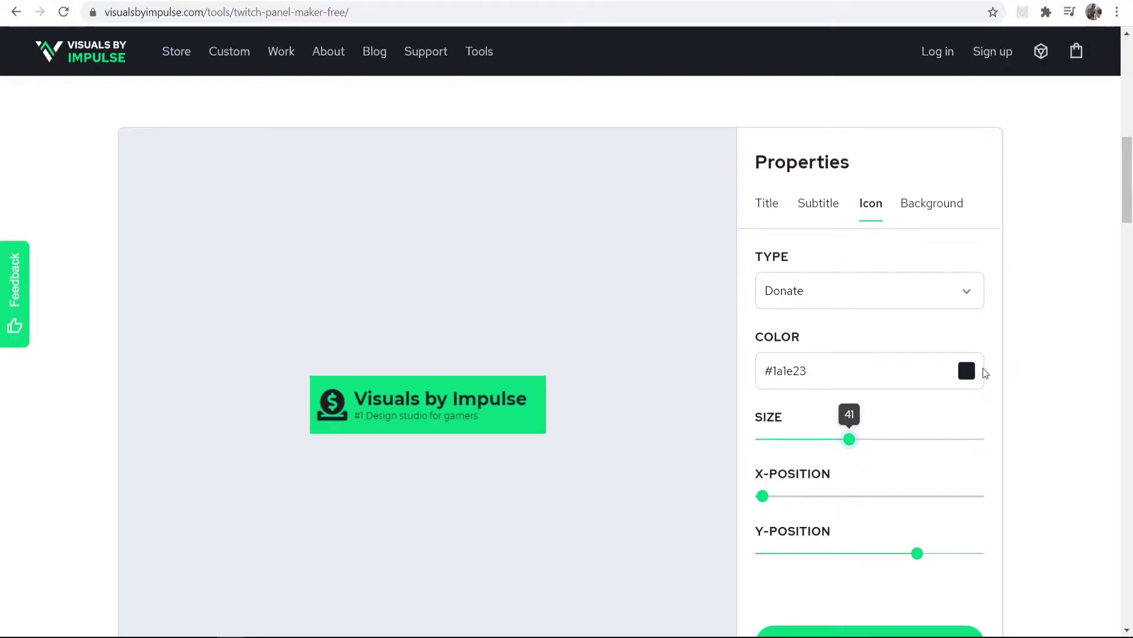
left_click(967, 371)
left_click(818, 389)
left_click(886, 353)
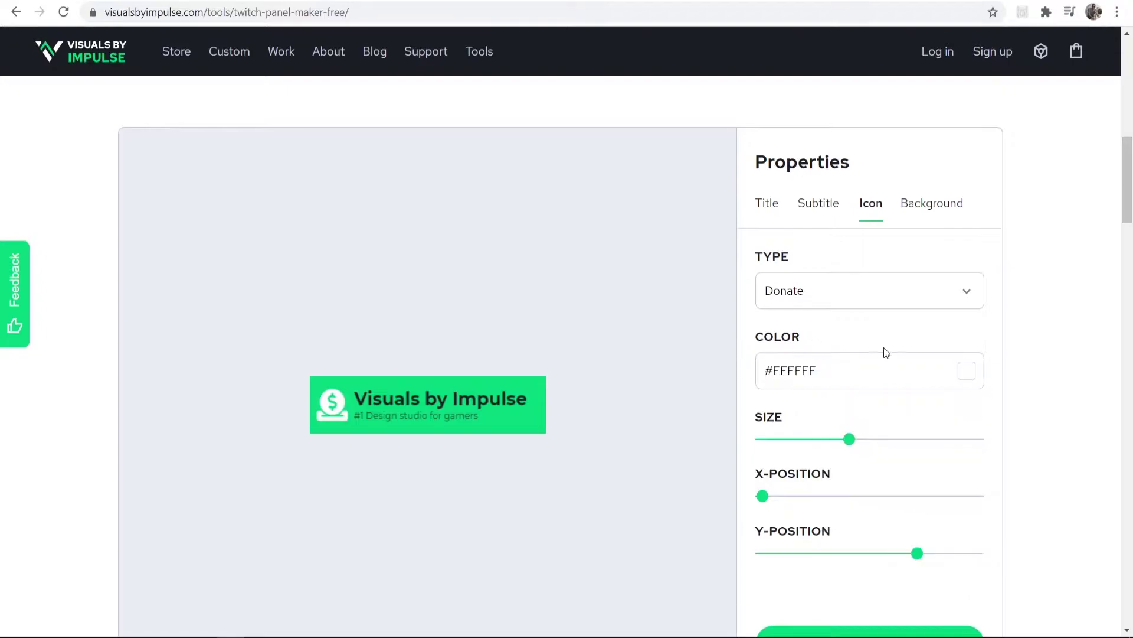
Step: Replace the panel title text with 'Donate'
left_click(764, 205)
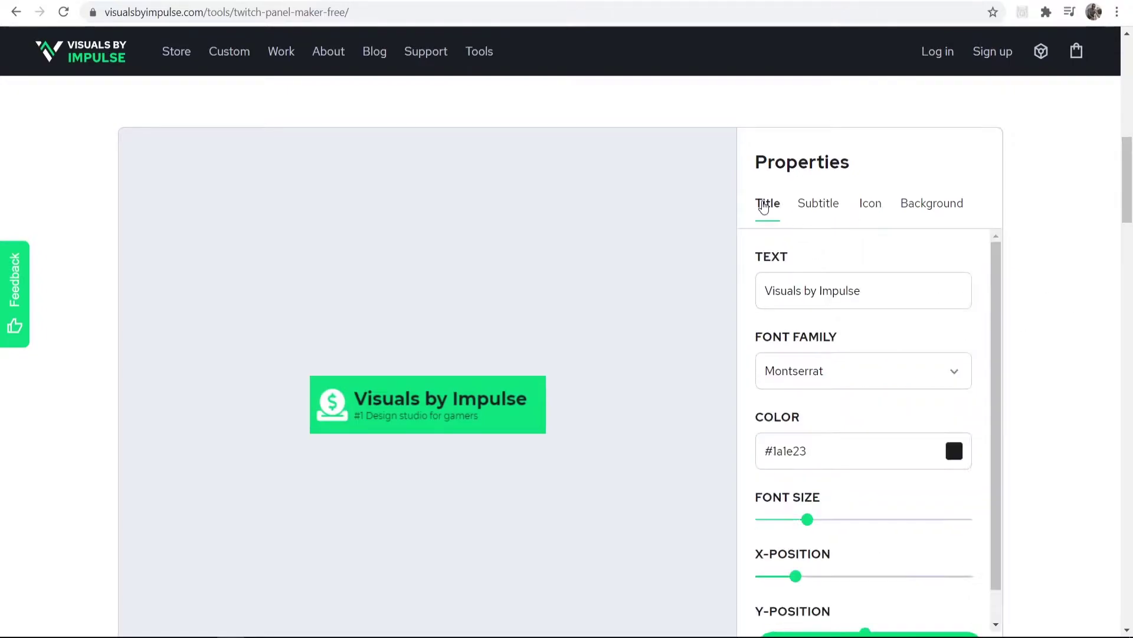
left_click_drag(900, 299, 511, 277)
type("Donate")
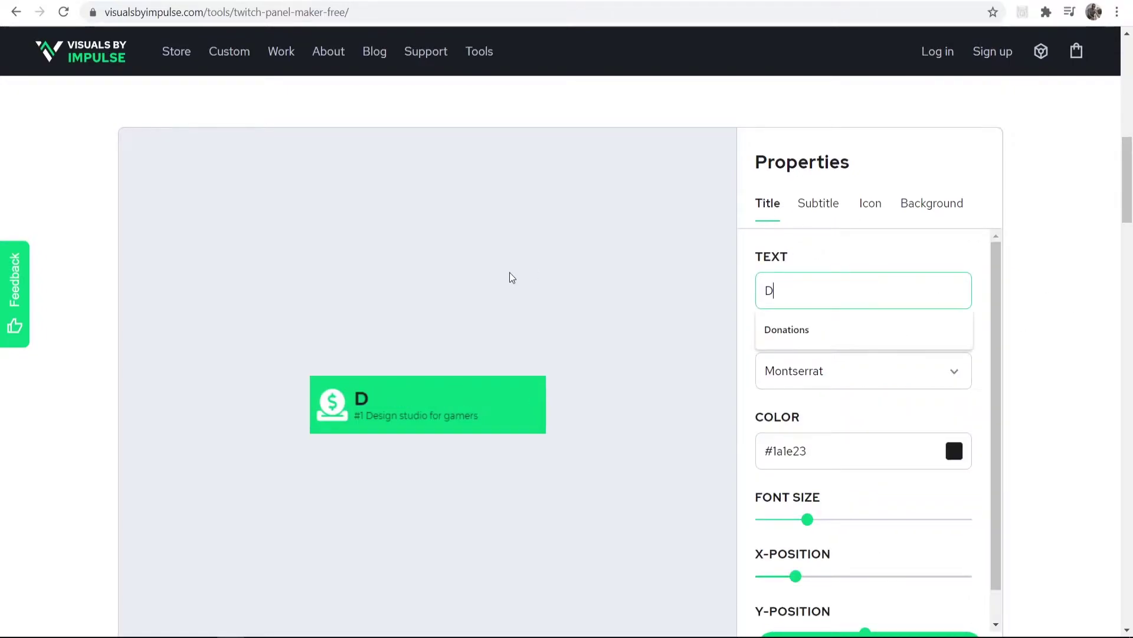
left_click(1033, 334)
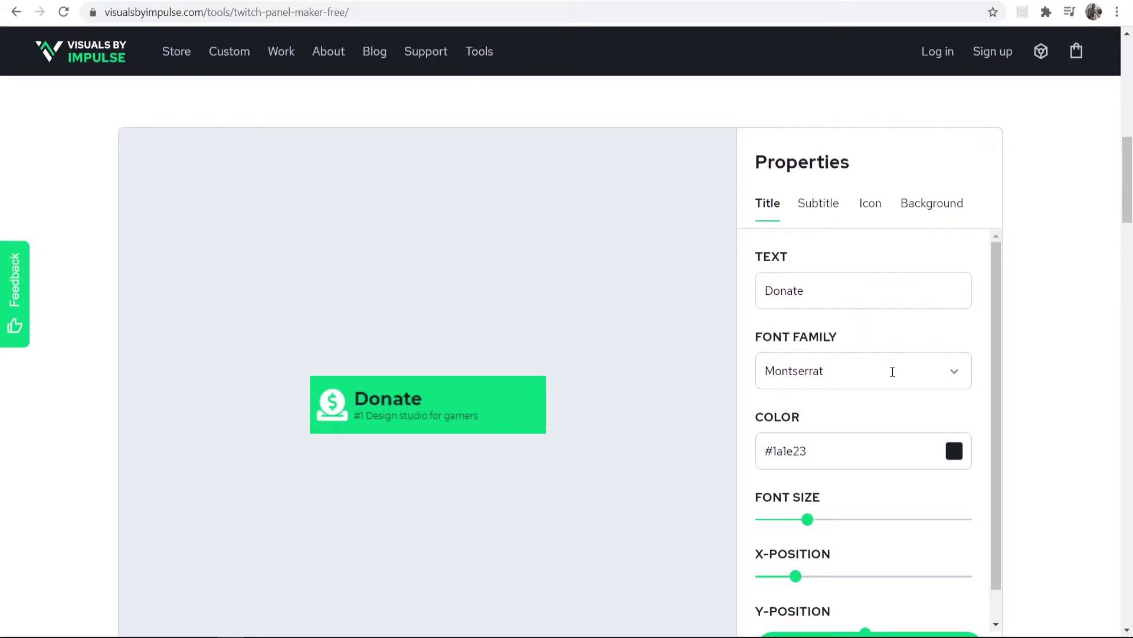
Step: Set the subtitle to 'Donate to help the steam' and make it white
left_click(810, 207)
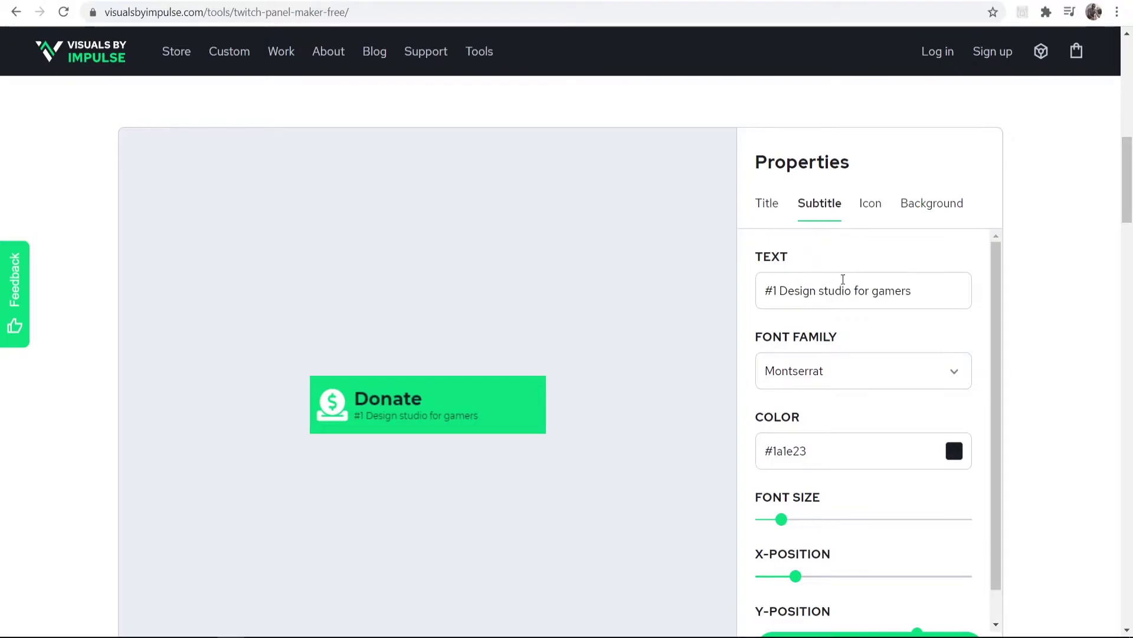
left_click_drag(917, 294, 497, 299)
type("D")
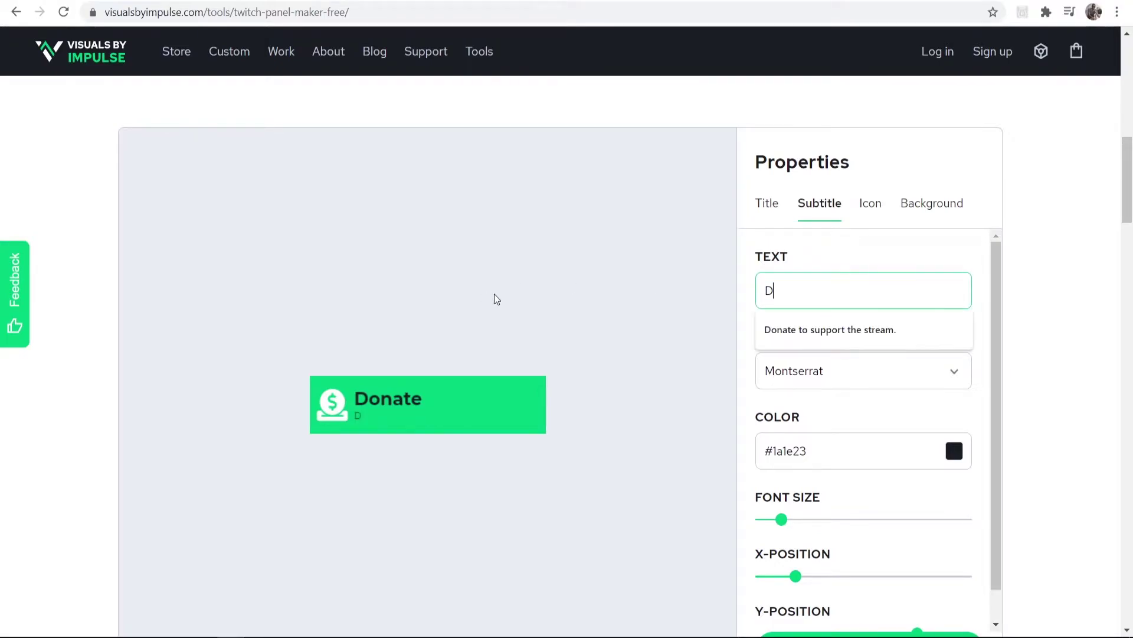
type("onate to help the steam!")
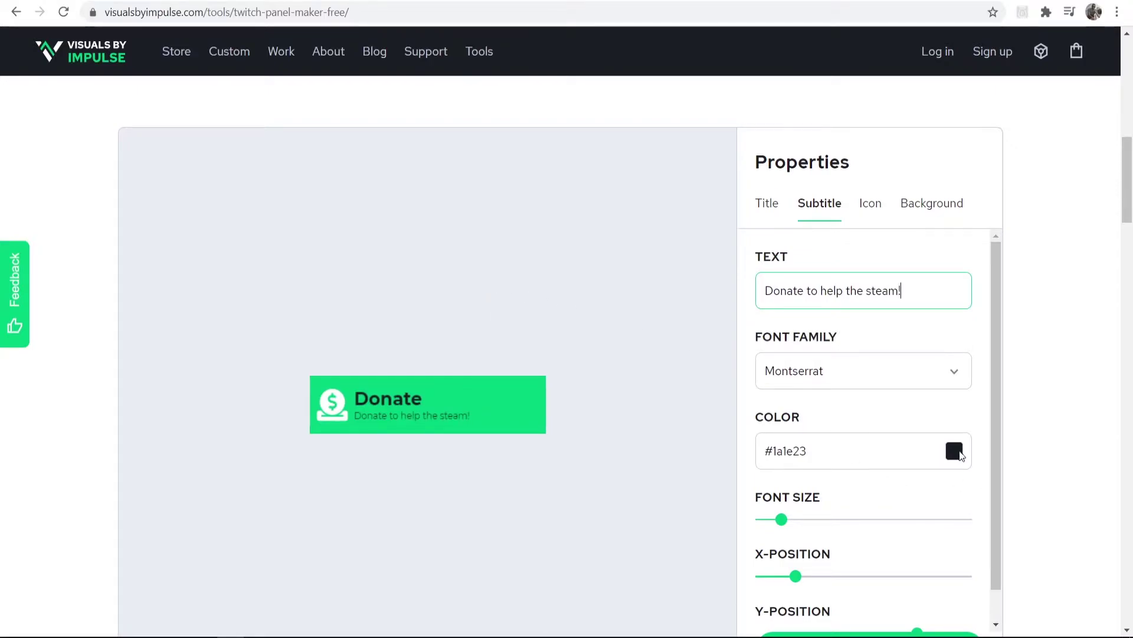
left_click(954, 451)
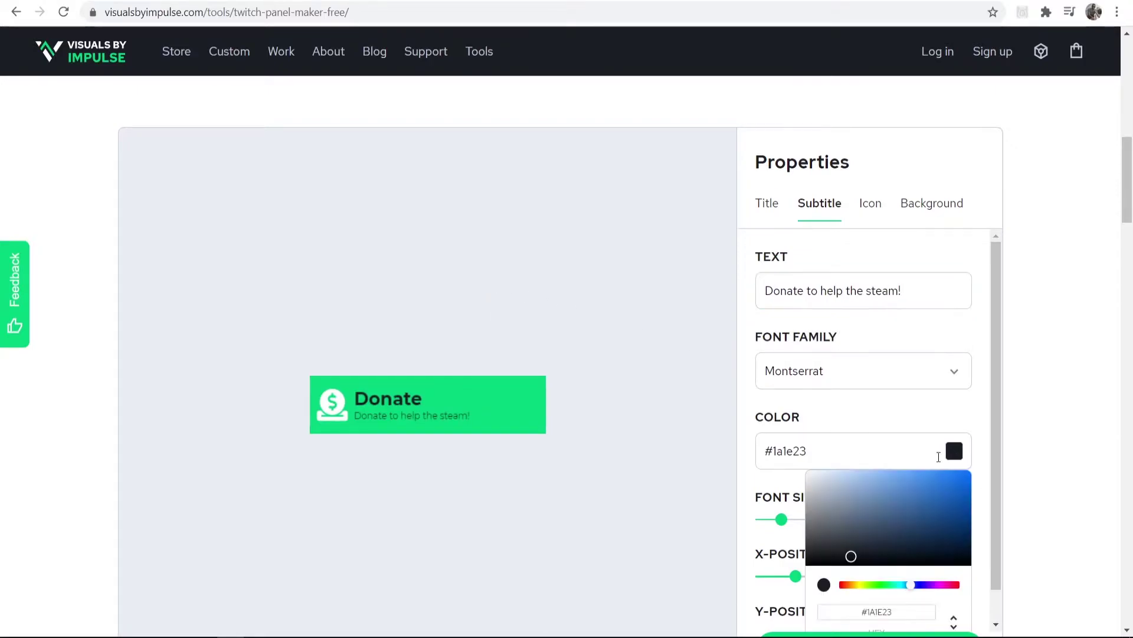
left_click(847, 496)
left_click(805, 471)
left_click(859, 430)
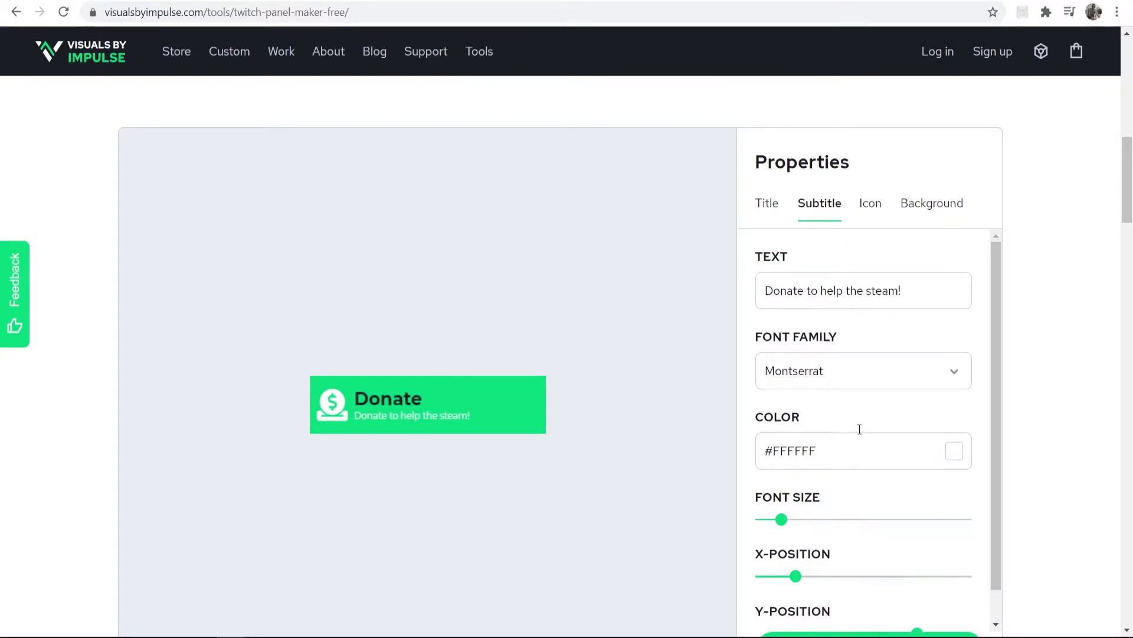
left_click(780, 204)
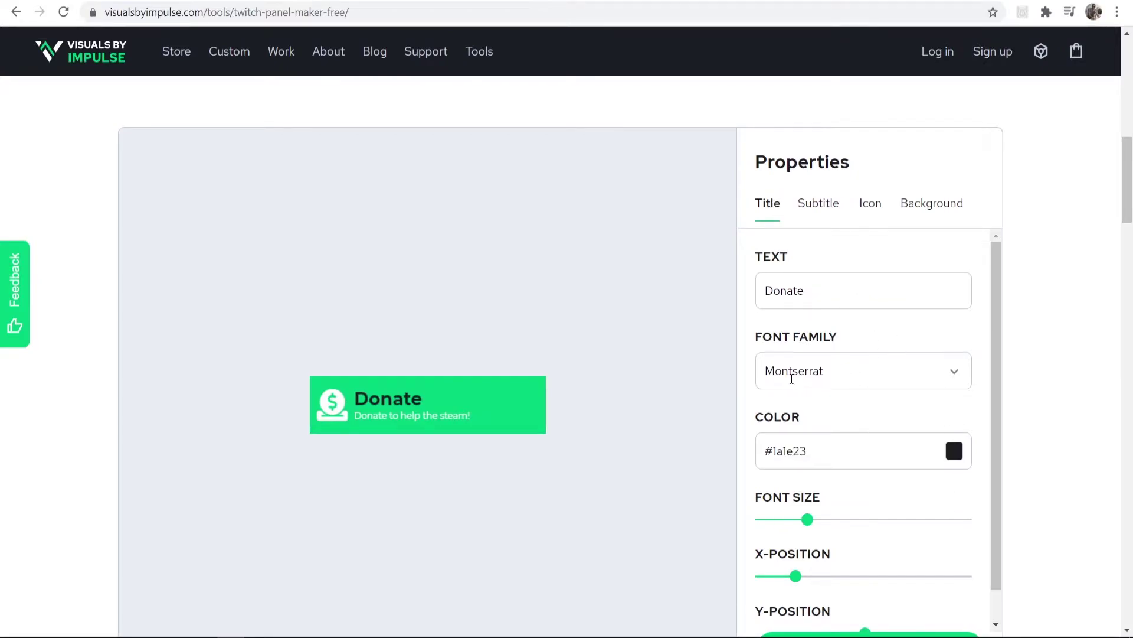
Step: Choose the Camouflage background texture and tint it dark blue #050086
left_click(922, 203)
left_click(803, 293)
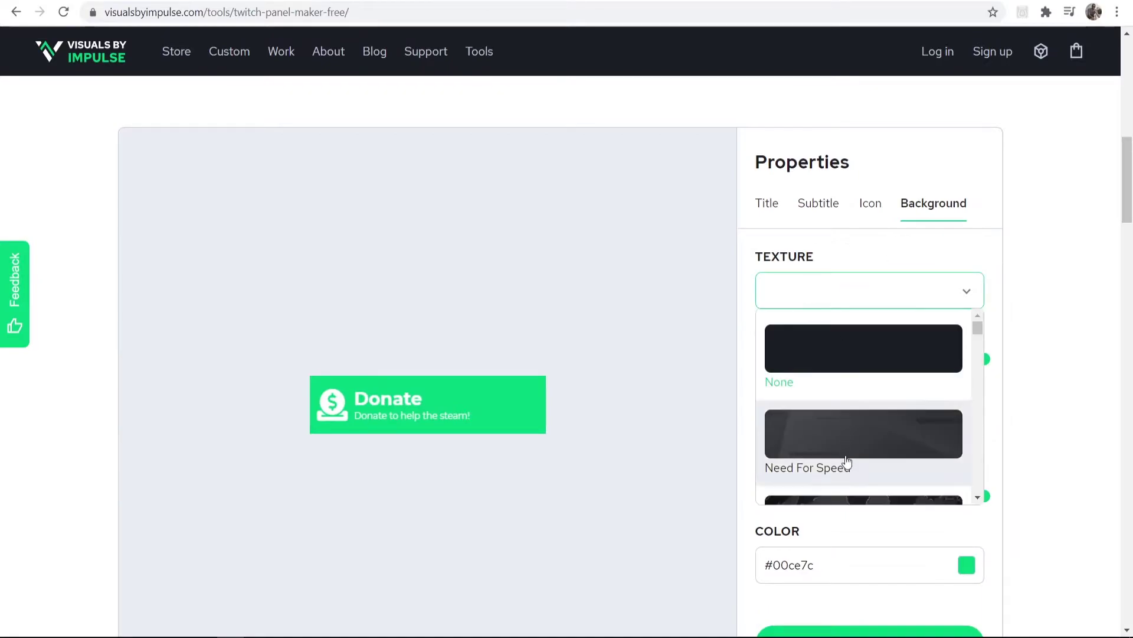
scroll(838, 448, "down", 2)
left_click(816, 446)
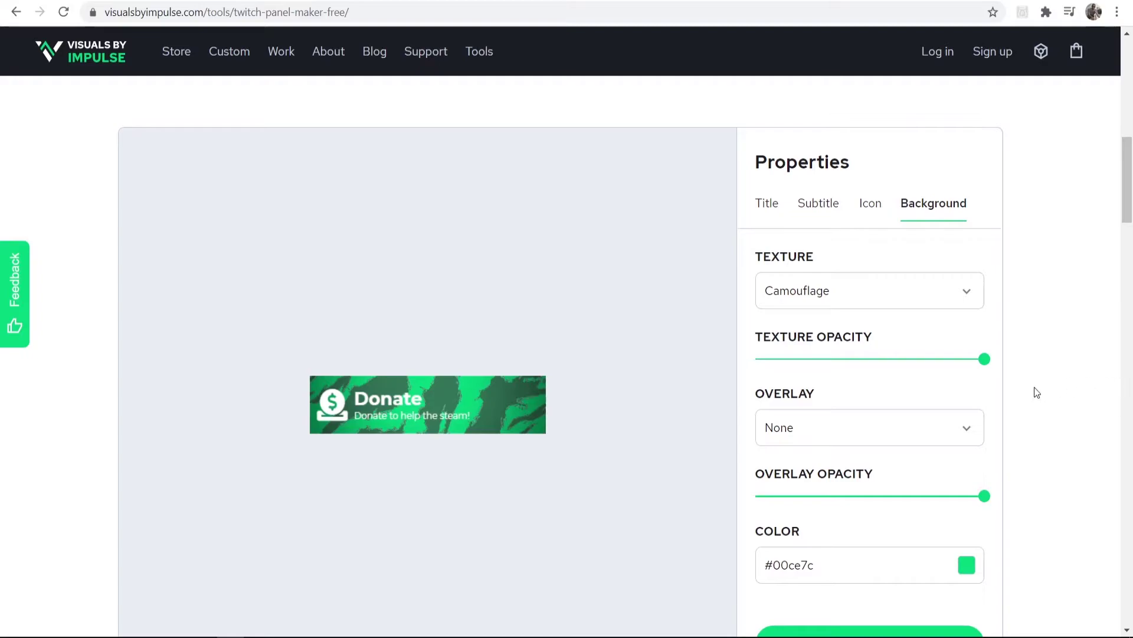
scroll(500, 409, "down", 1)
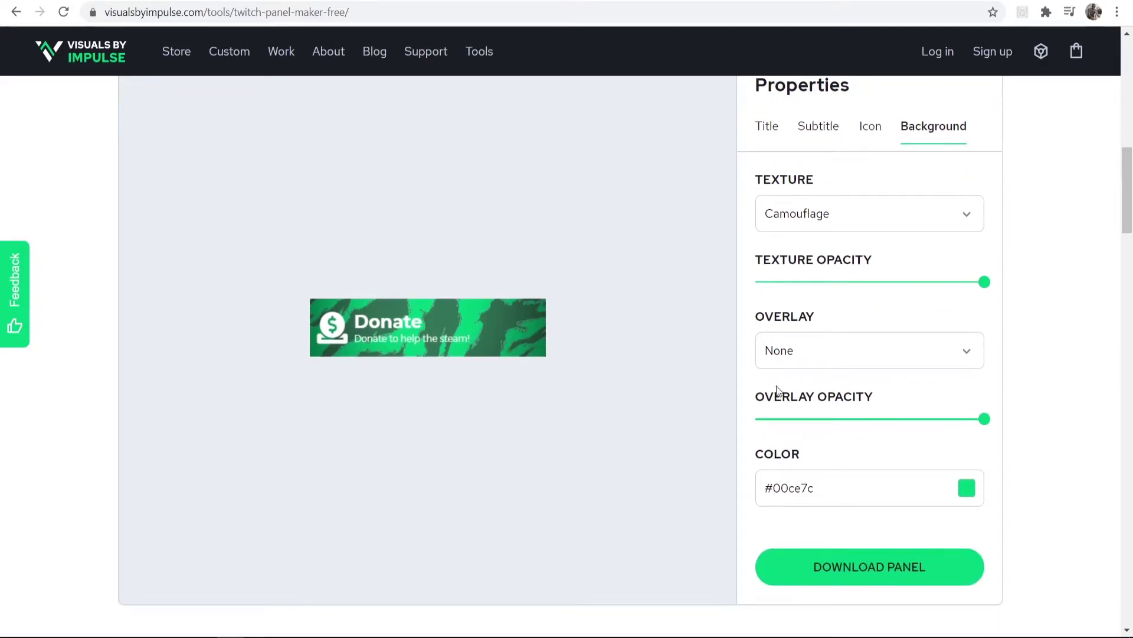
left_click(967, 489)
scroll(946, 519, "down", 2)
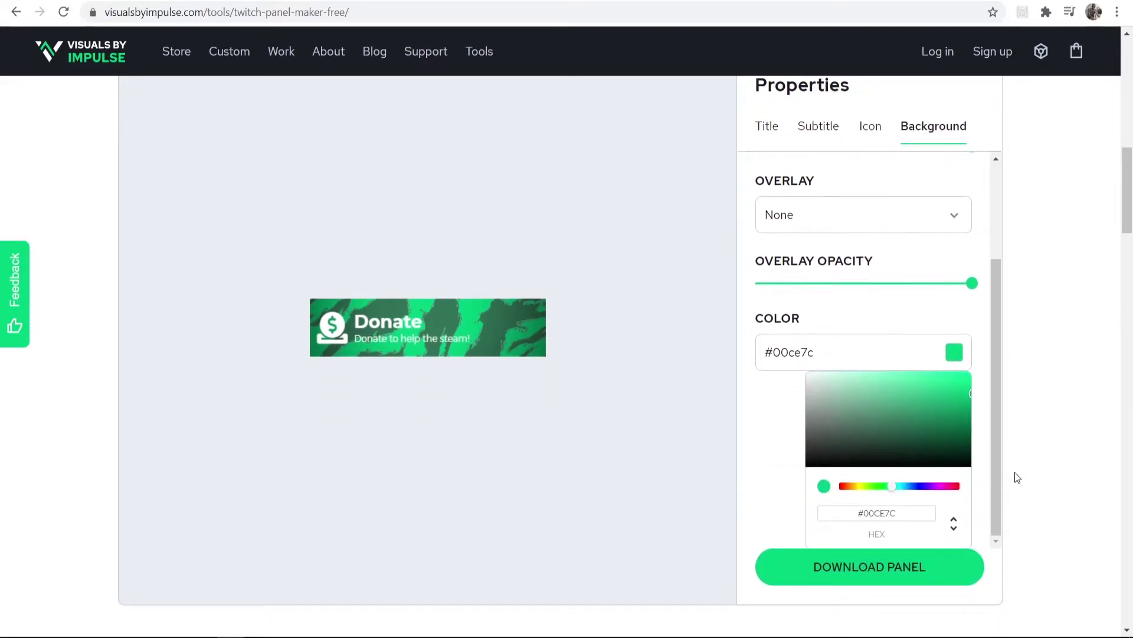
left_click(921, 481)
mouse_move(968, 413)
left_mouse_down()
mouse_move(990, 363)
mouse_move(1005, 480)
mouse_move(983, 495)
mouse_move(986, 420)
left_mouse_up()
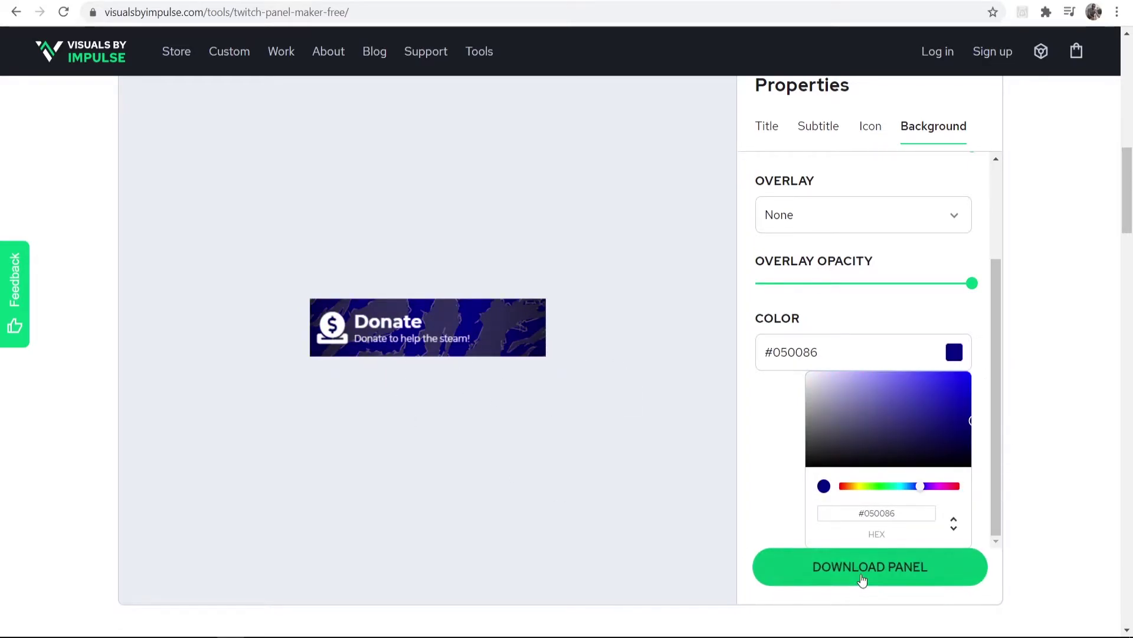
left_click(1036, 413)
Step: Check the title and subtitle, download the panel as Donate.png, and return to Twitch
scroll(934, 416, "up", 5)
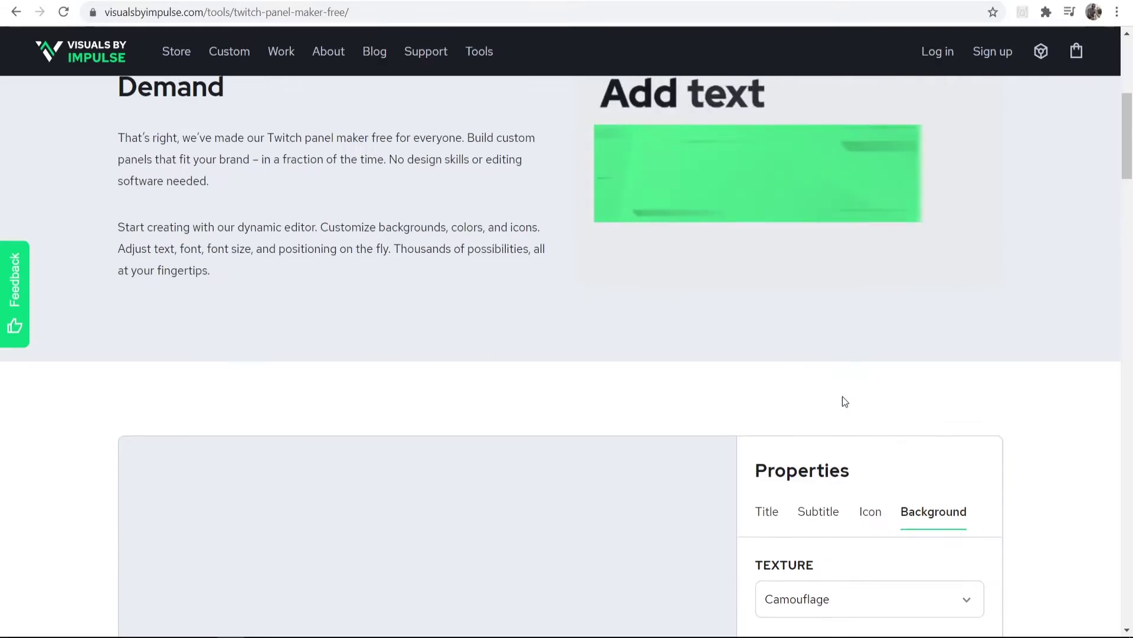
scroll(842, 395, "down", 5)
left_click(767, 126)
left_click(836, 135)
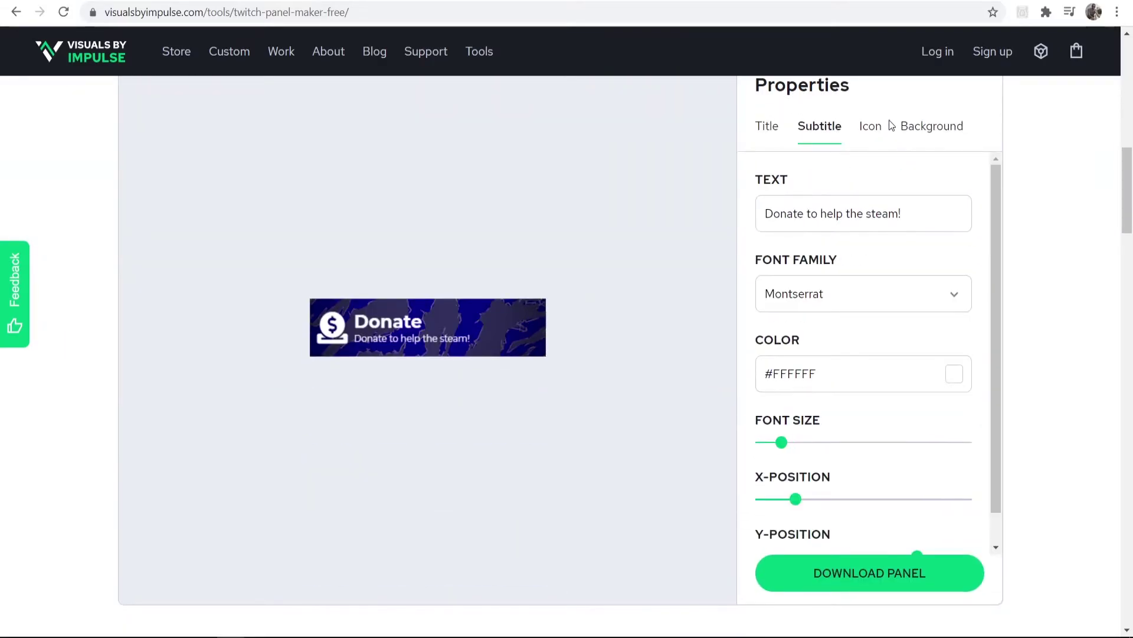
left_click(870, 573)
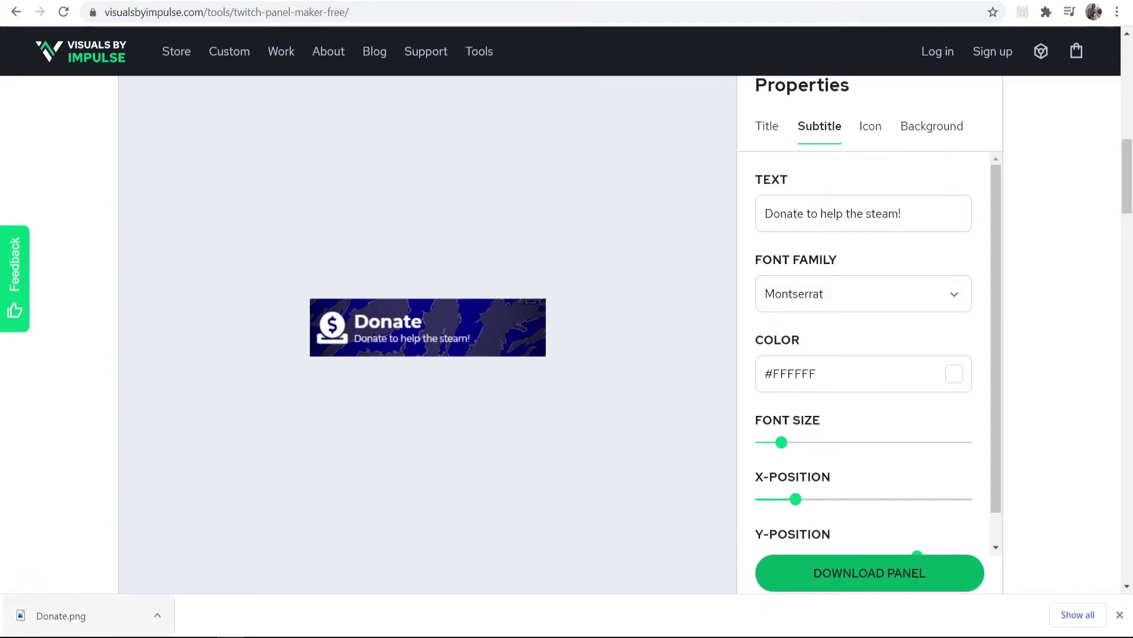
left_click(1120, 614)
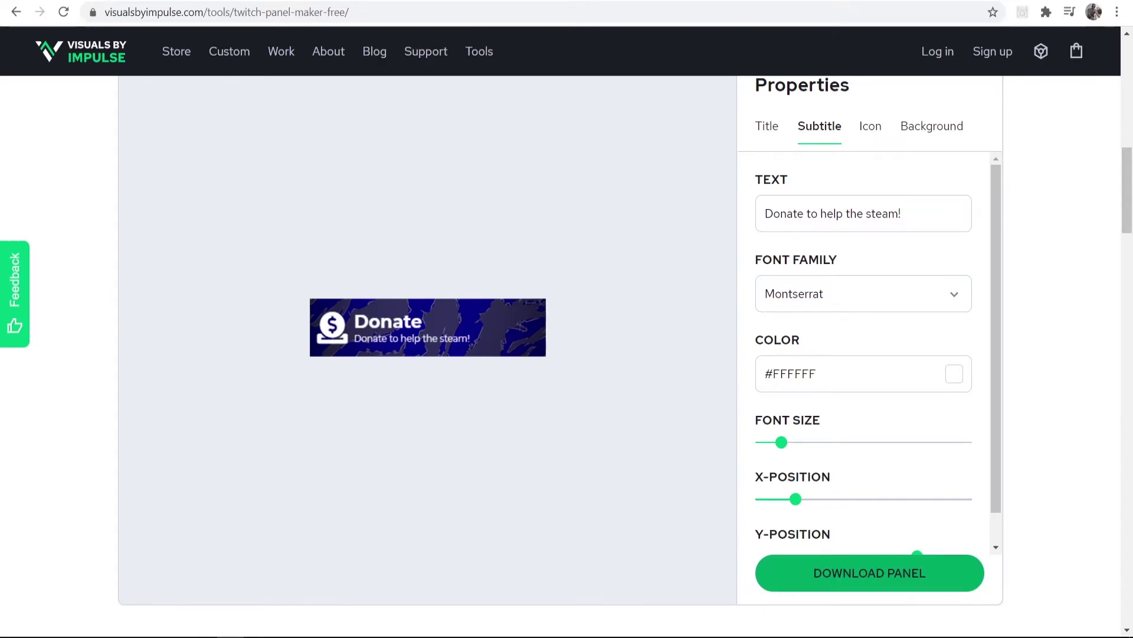
left_click(767, 2)
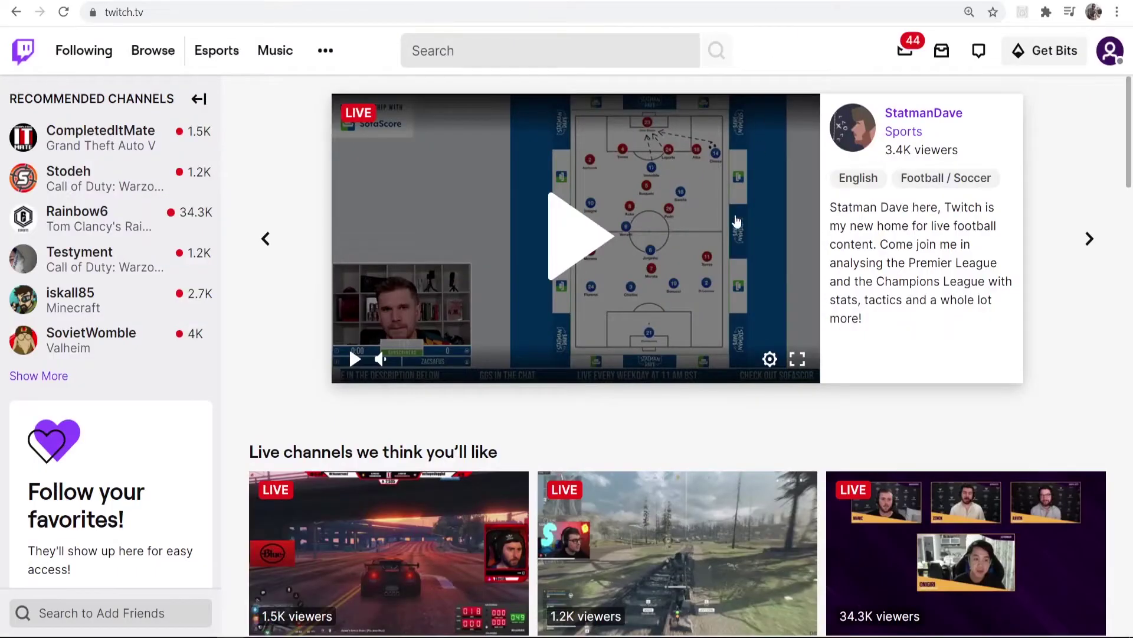
Step: Go to your own channel's About page, dismissing the Customize your channel banner
left_click(1109, 51)
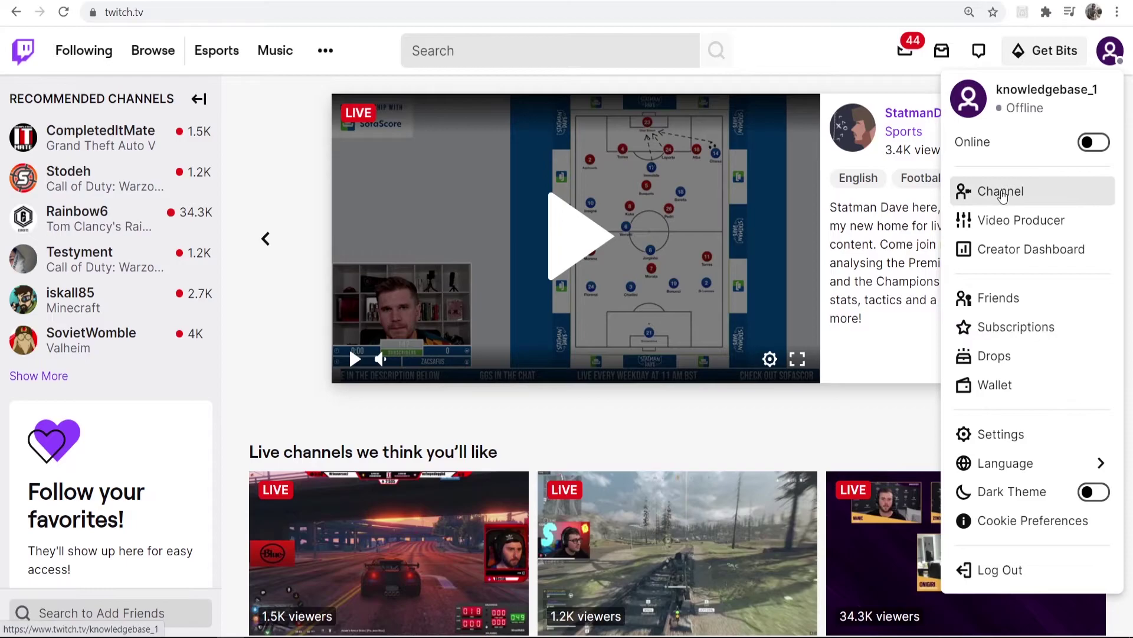
left_click(984, 190)
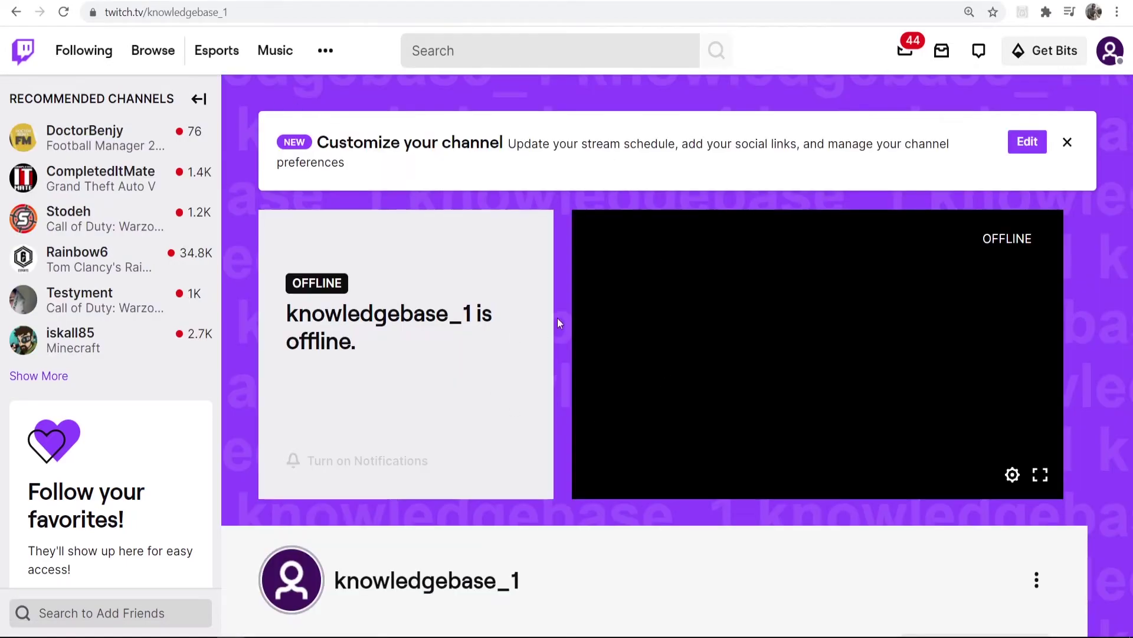
left_click(1067, 142)
scroll(1075, 144, "down", 5)
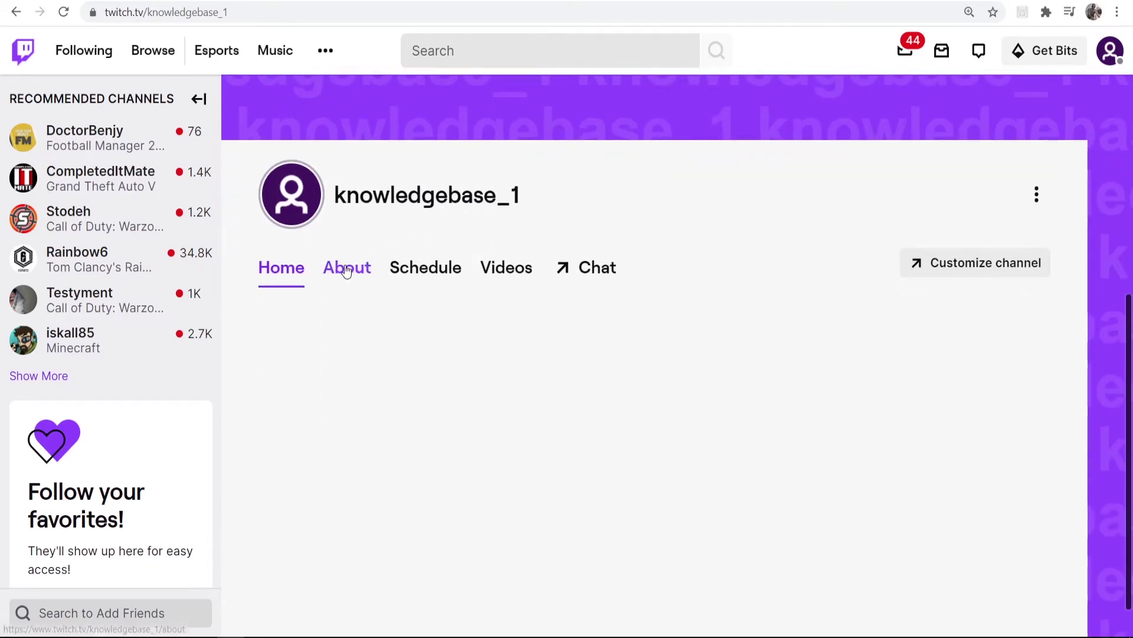
left_click(346, 269)
Step: Turn on Edit Panels and start adding a new panel from the + placeholder
scroll(352, 321, "down", 5)
left_click(276, 322)
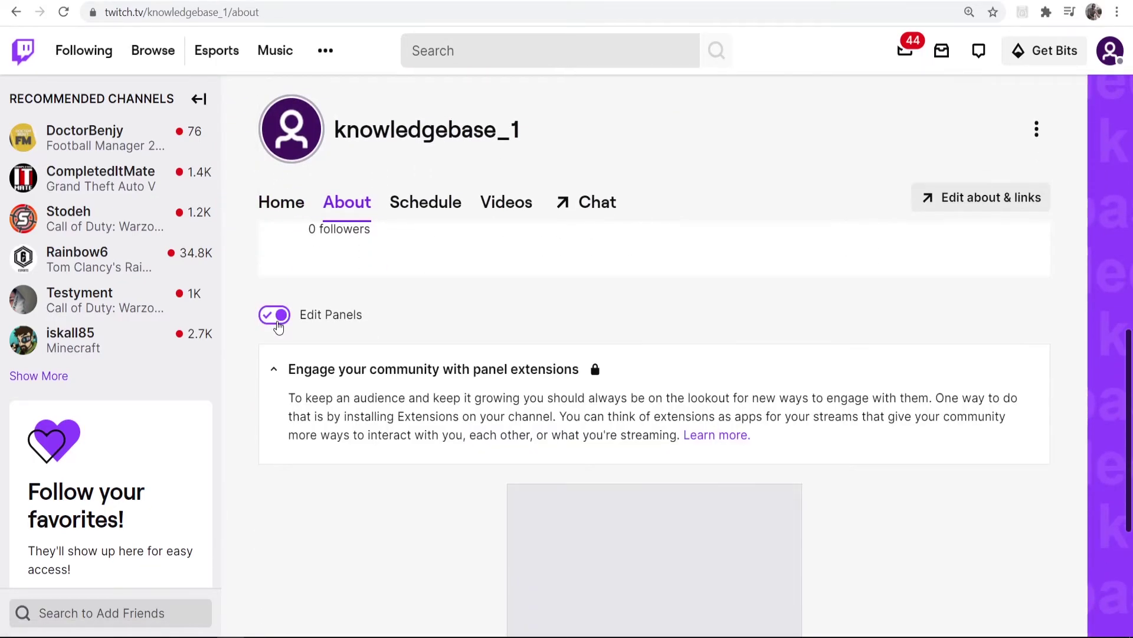
scroll(408, 366, "down", 5)
scroll(397, 359, "up", 1)
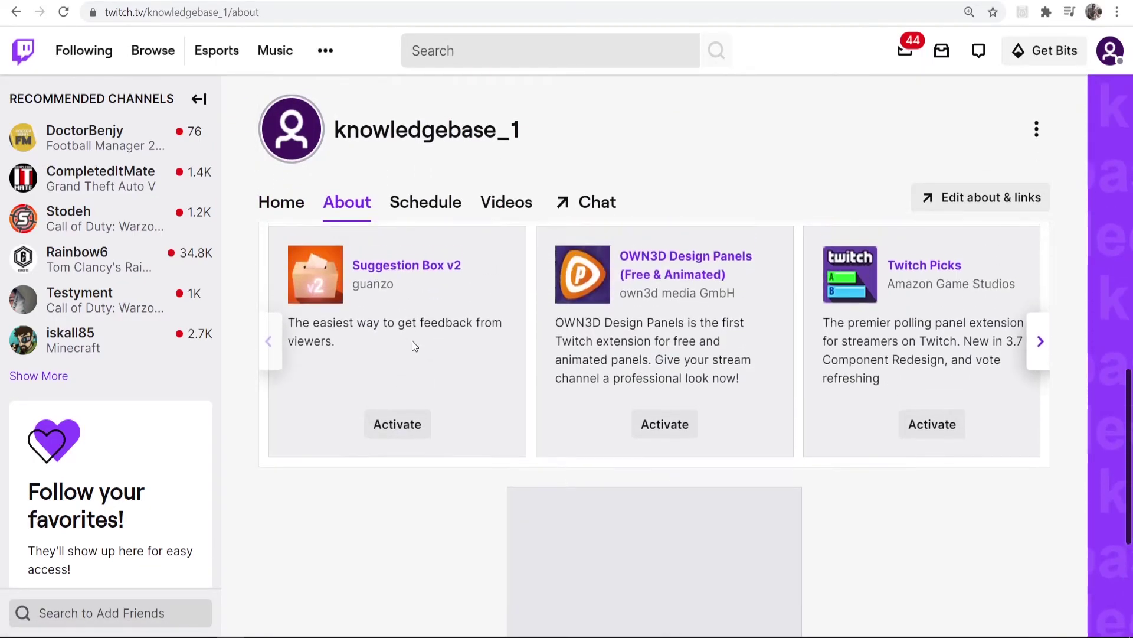
scroll(415, 346, "up", 2)
scroll(420, 354, "down", 7)
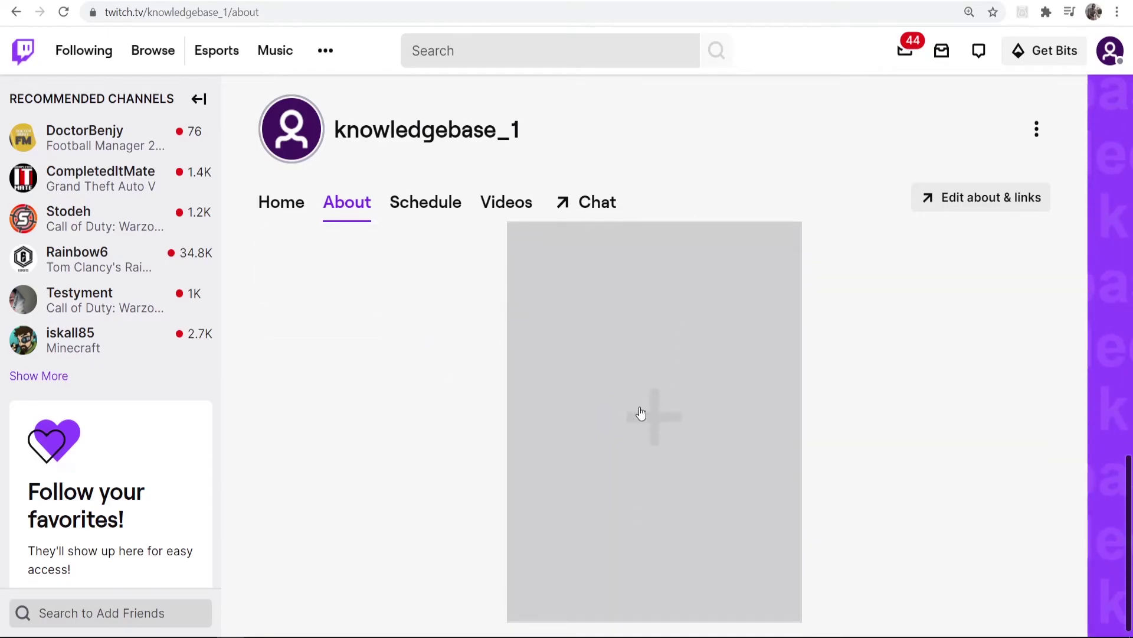
left_click(642, 413)
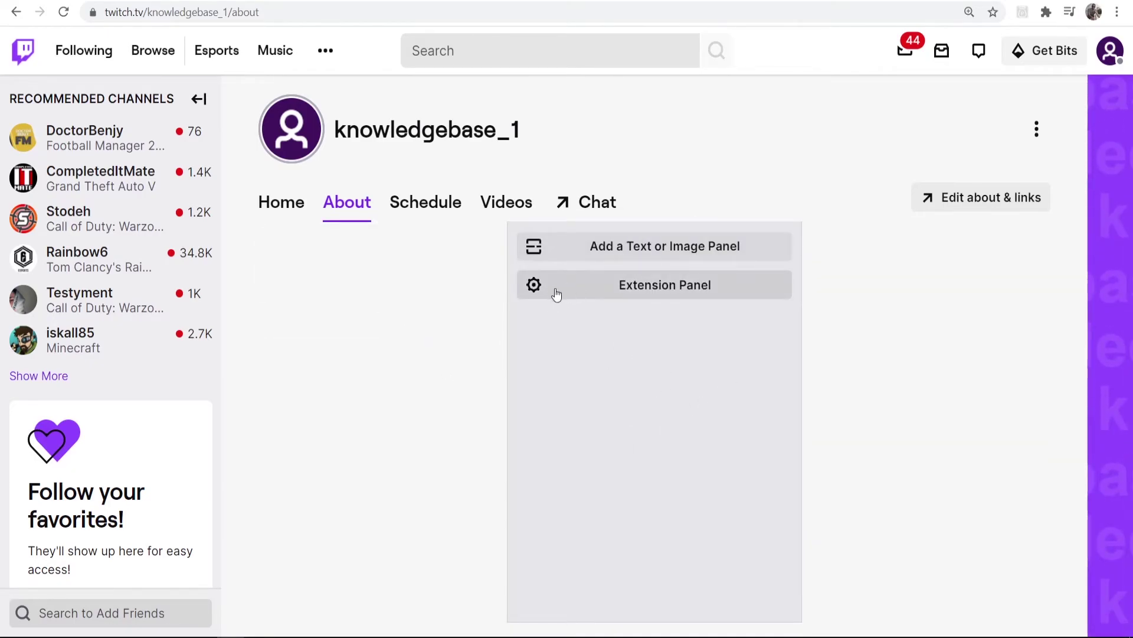
Step: Create a text or image panel and upload Donate.png from Downloads, accepting the crop
left_click(655, 246)
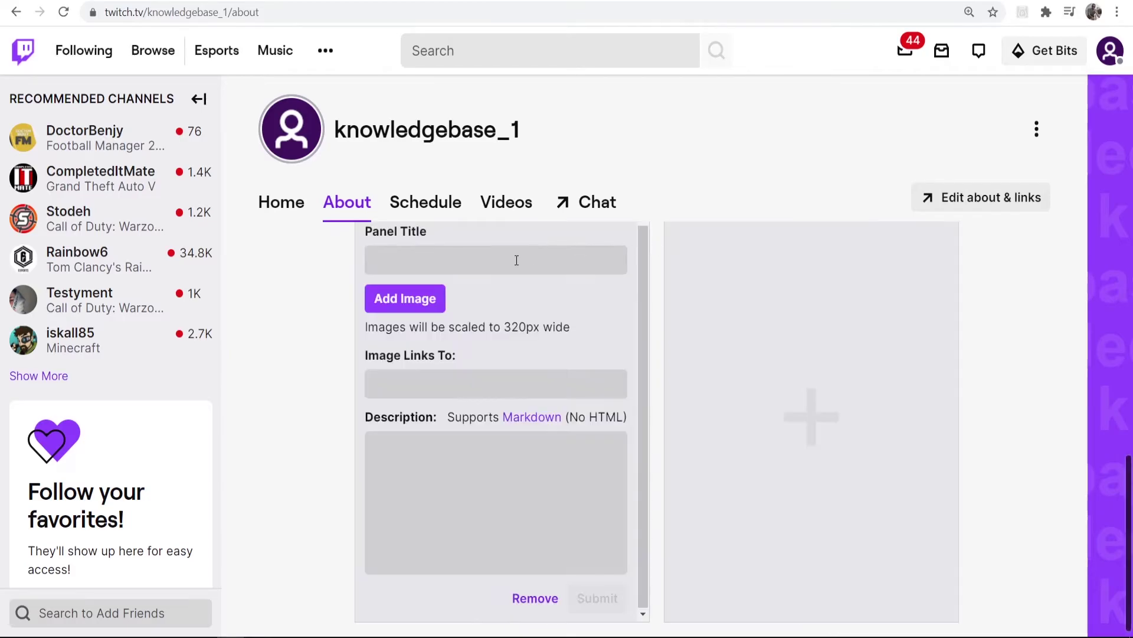
left_click(400, 300)
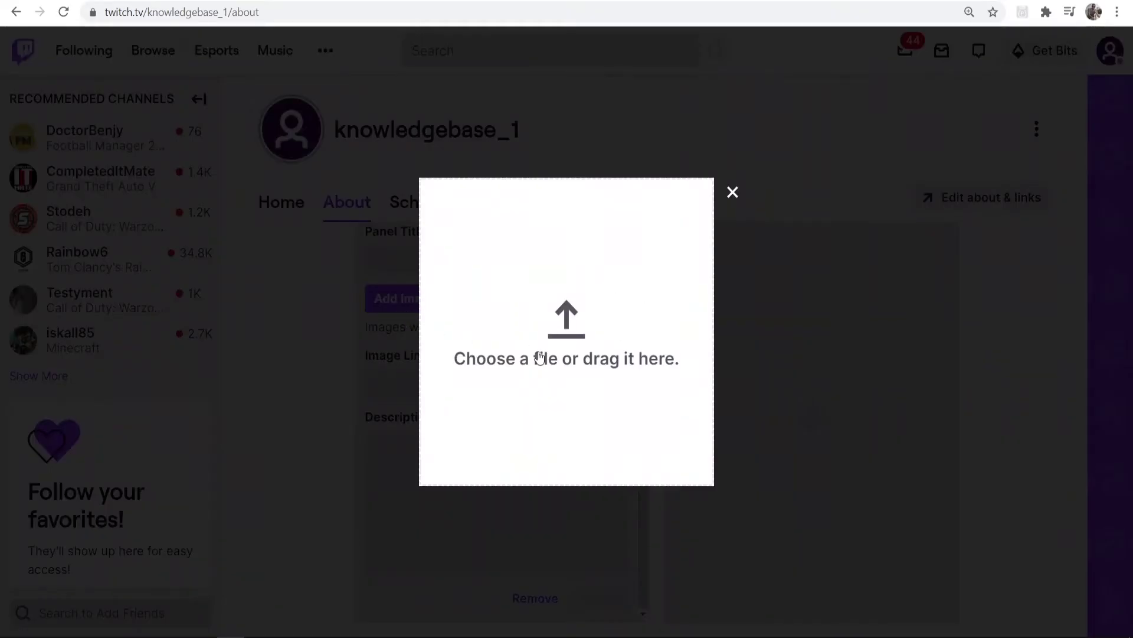
left_click(603, 236)
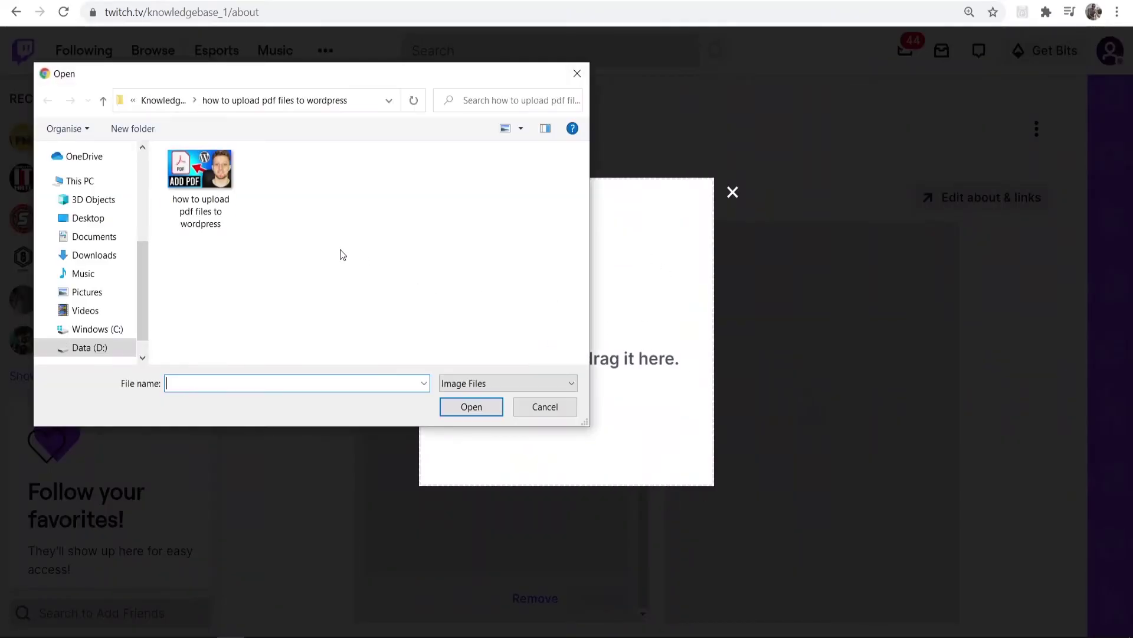
left_click(95, 255)
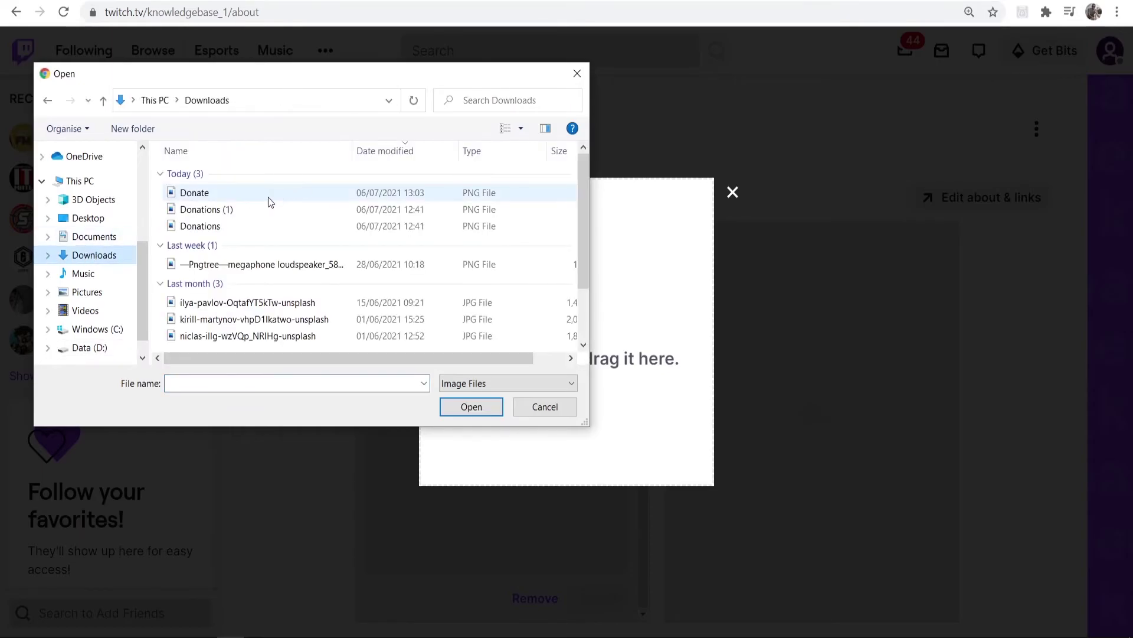
double_click(261, 197)
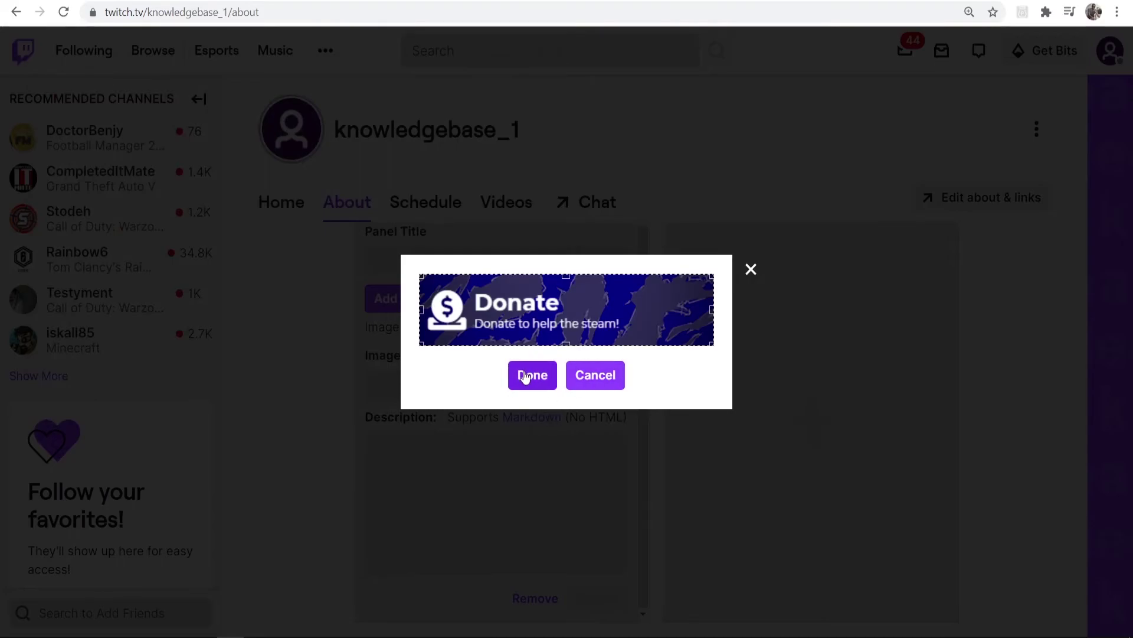
left_click(541, 381)
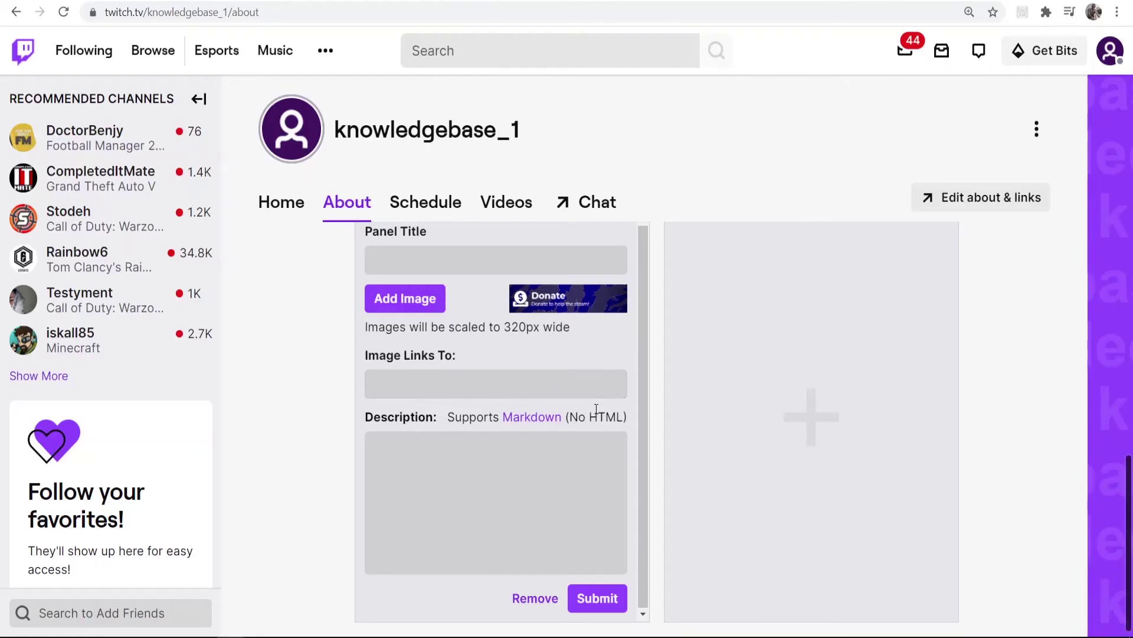
Step: Focus the Image Links To field, then copy the Your Page URL from Streamlabs
left_click(383, 383)
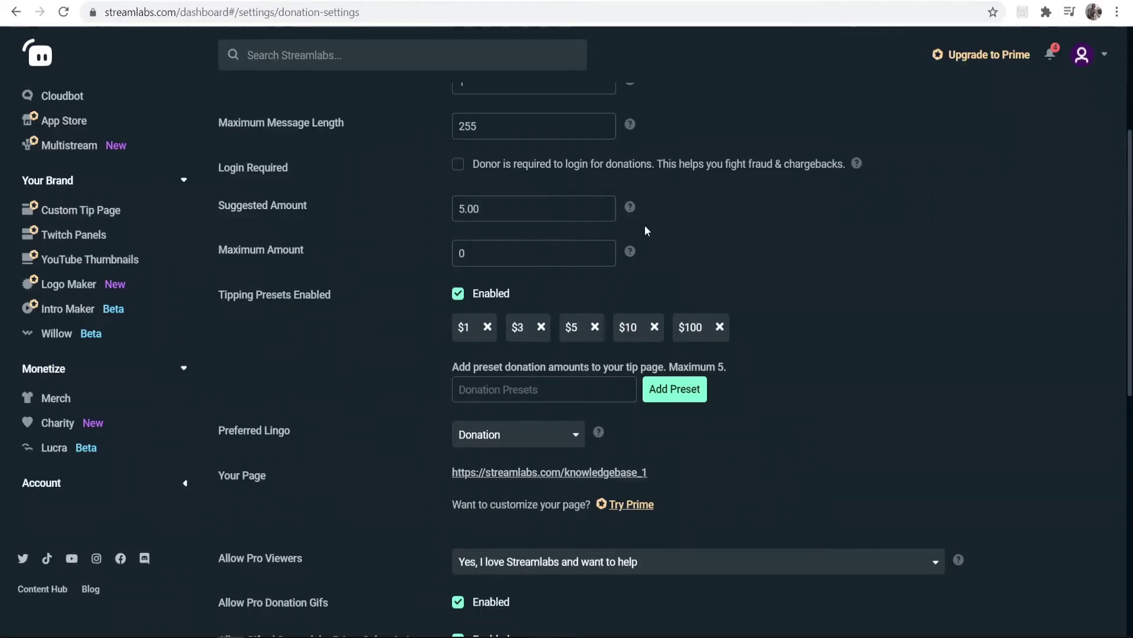
scroll(649, 229, "down", 1)
scroll(653, 231, "down", 1)
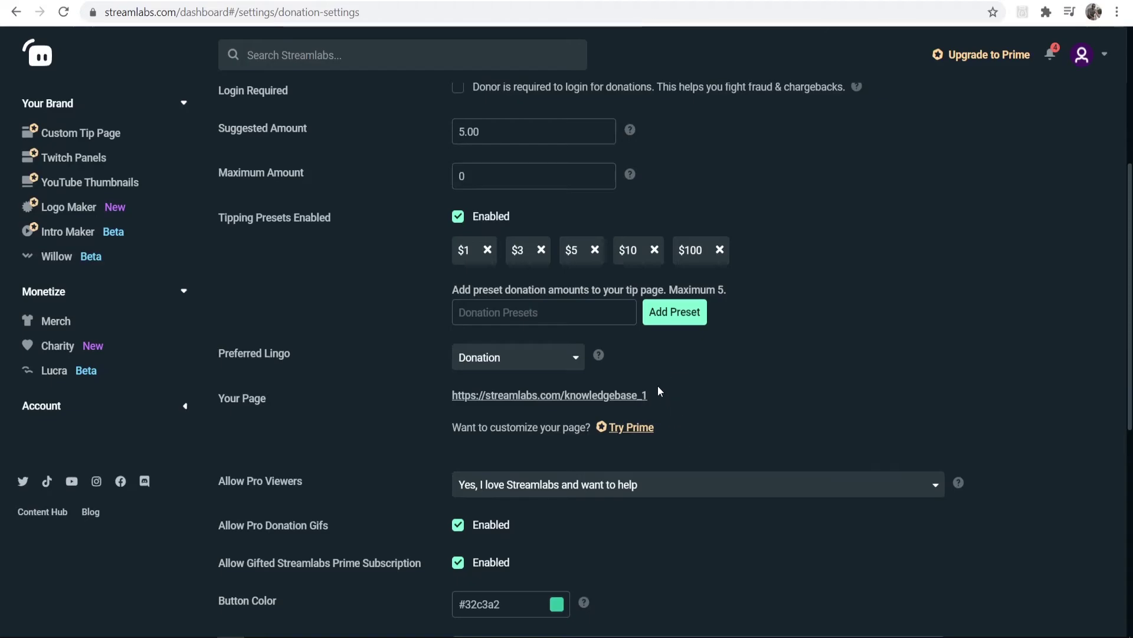
left_click_drag(657, 393, 453, 395)
right_click(472, 396)
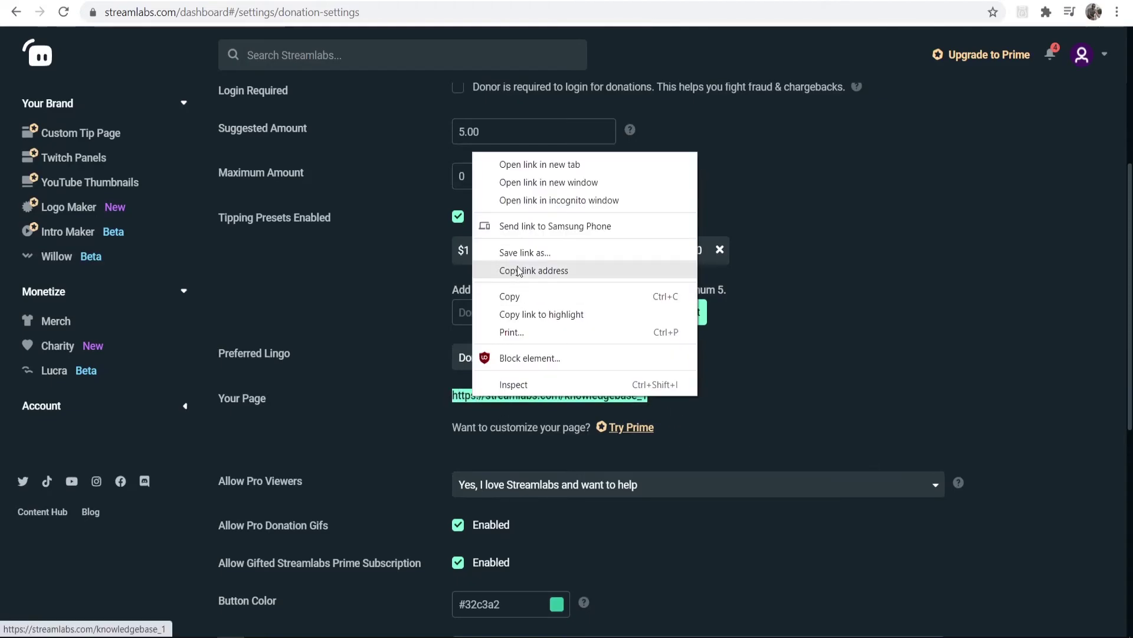
left_click(510, 297)
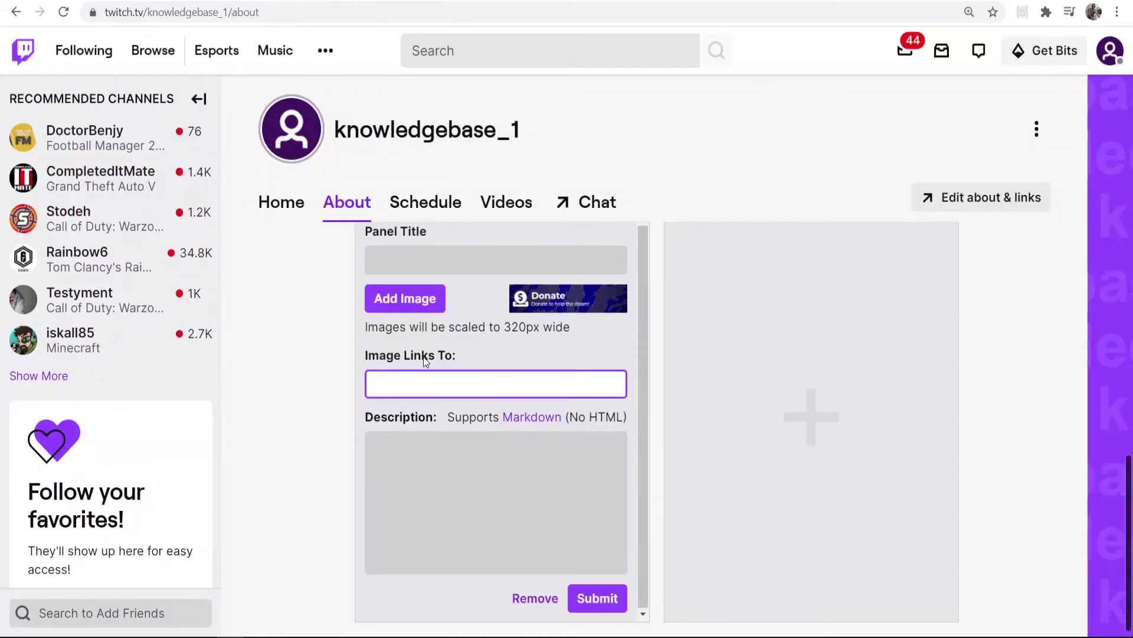
Step: Paste the Streamlabs donation URL as the Donate panel's image link, submit, and check the link
right_click(398, 392)
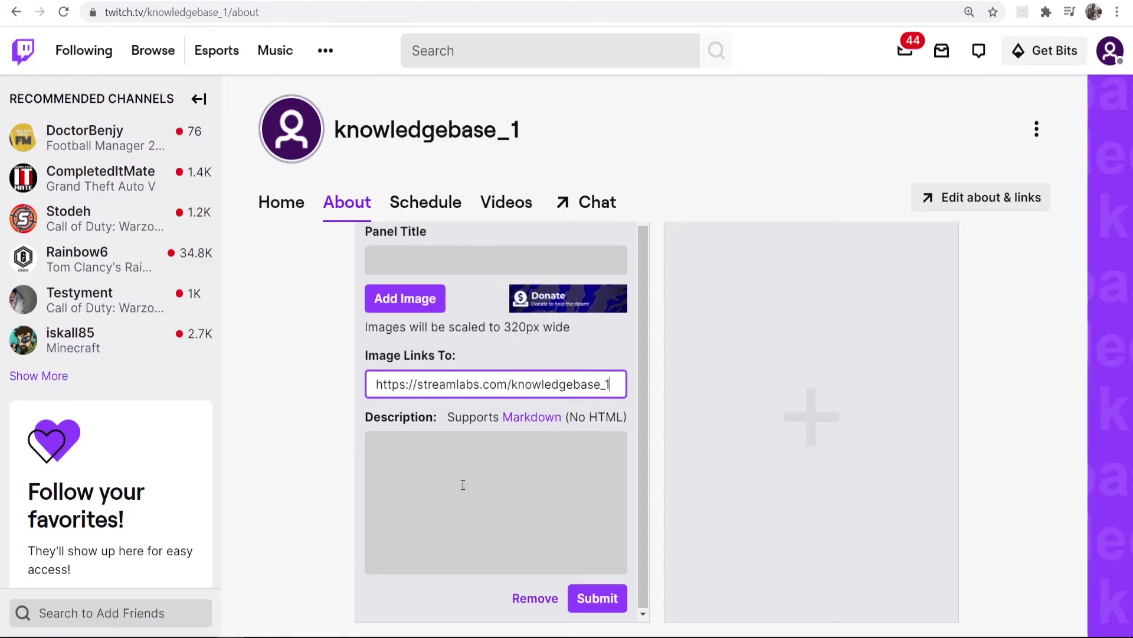
left_click(597, 598)
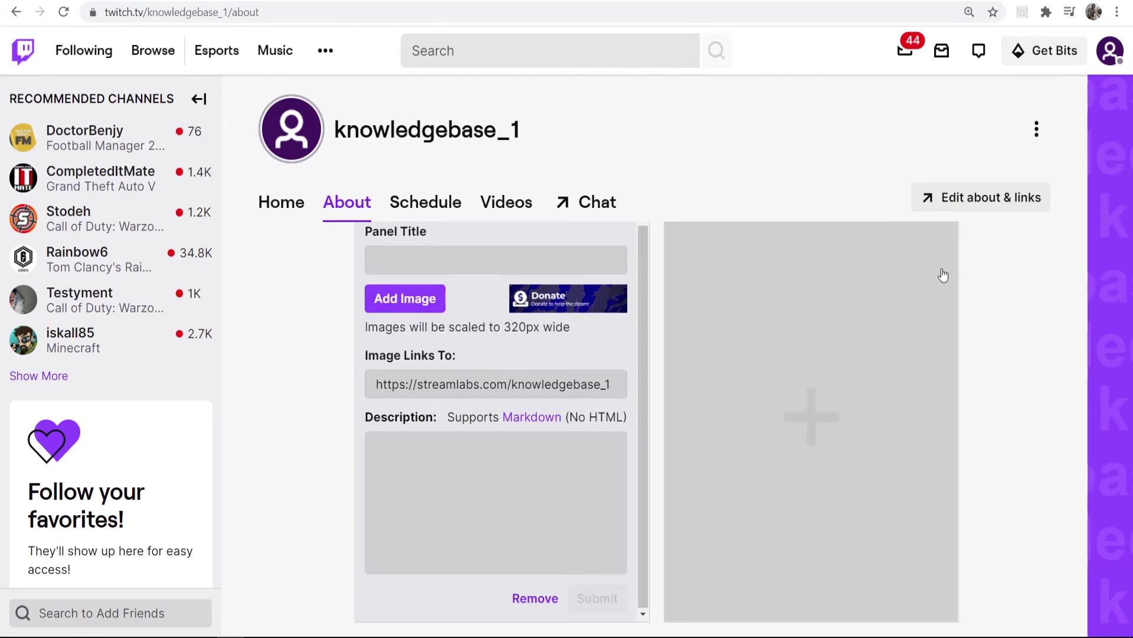
triple_click(370, 379)
left_click(650, 177)
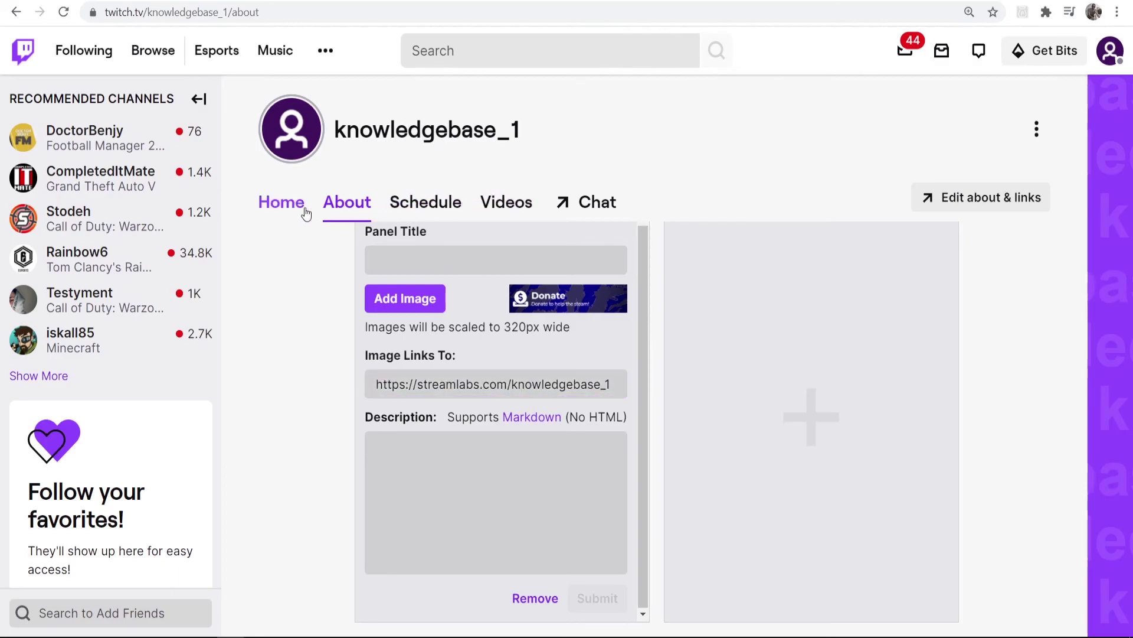
Step: Reload the Twitch About page to show the saved Donate panel
left_click(63, 11)
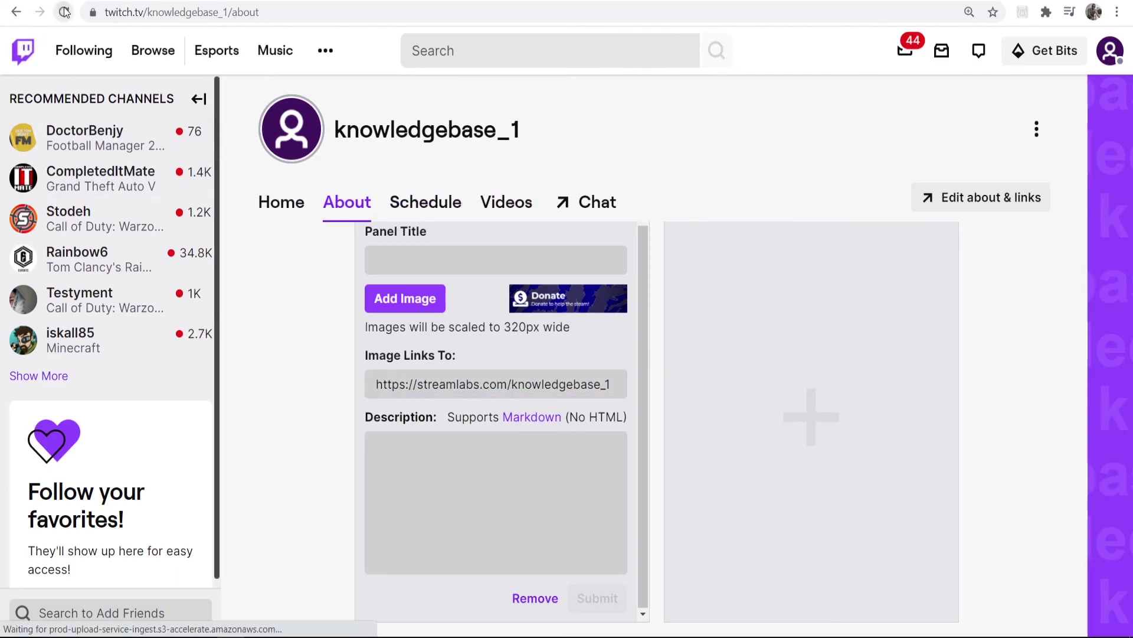